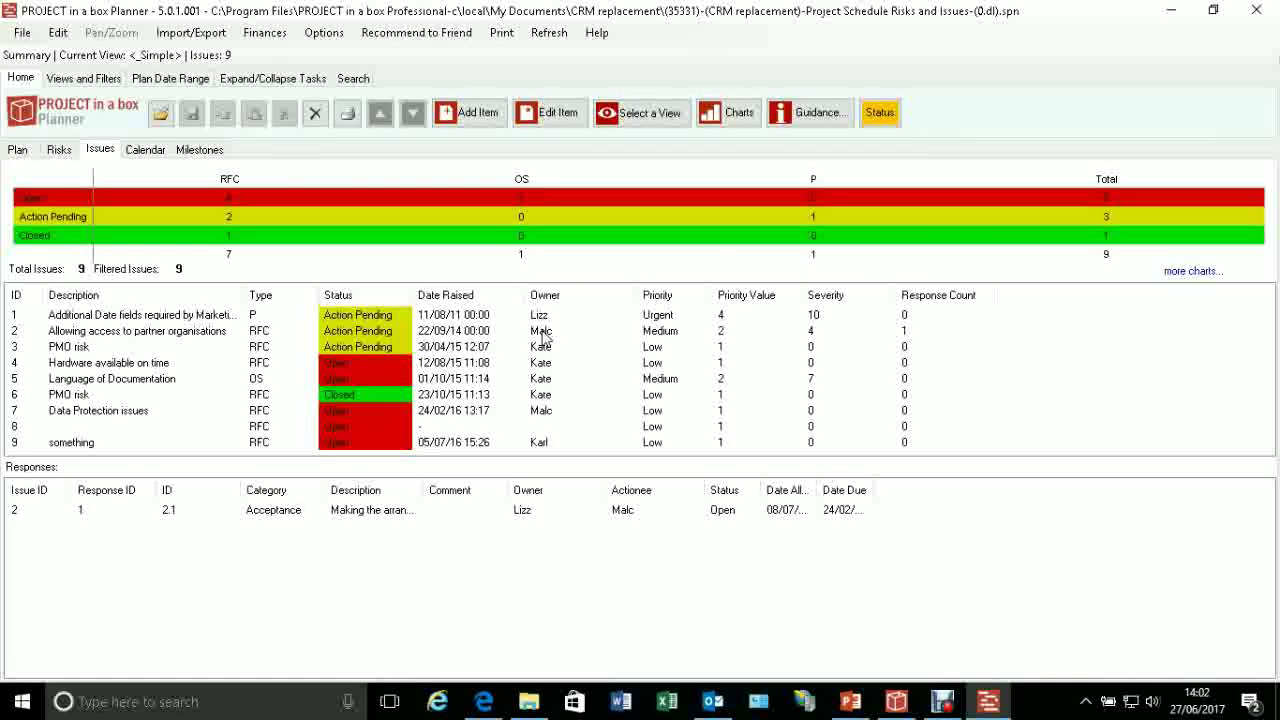
Step: Give the issue "Allowing access to partner organisations" a time impact of 3 days and a cost impact of 20000
double_click(543, 334)
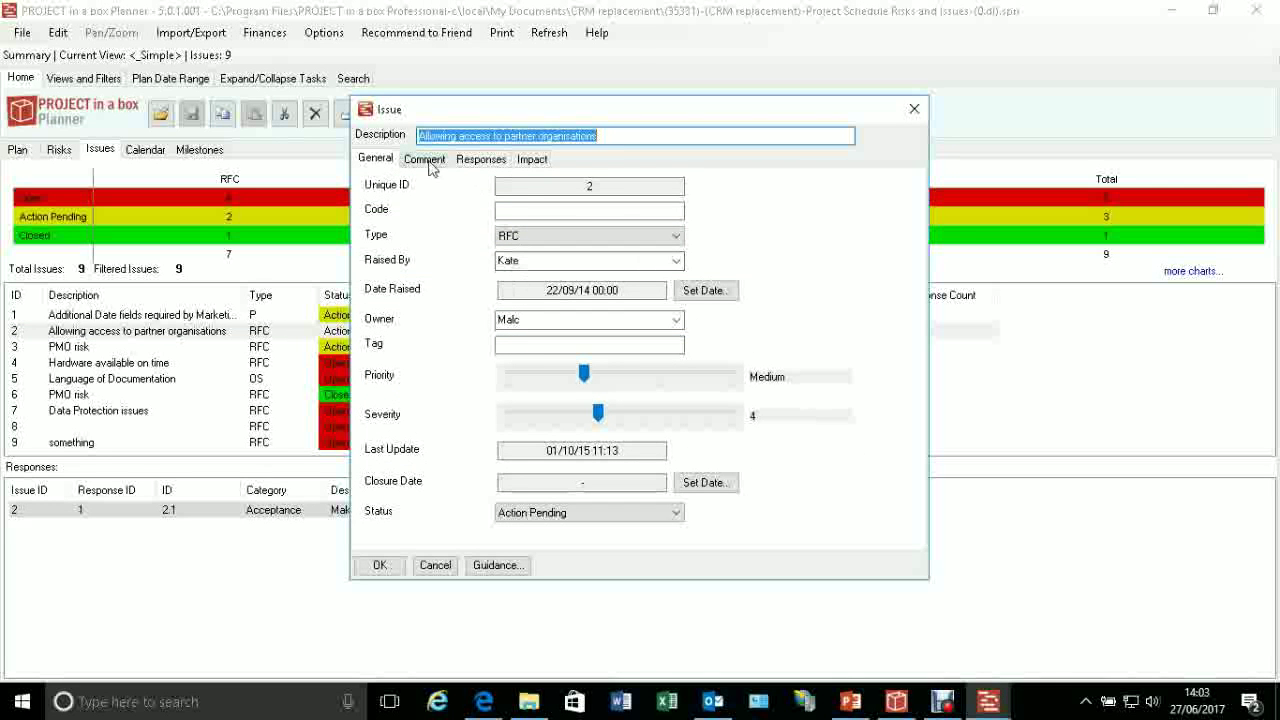
left_click(531, 160)
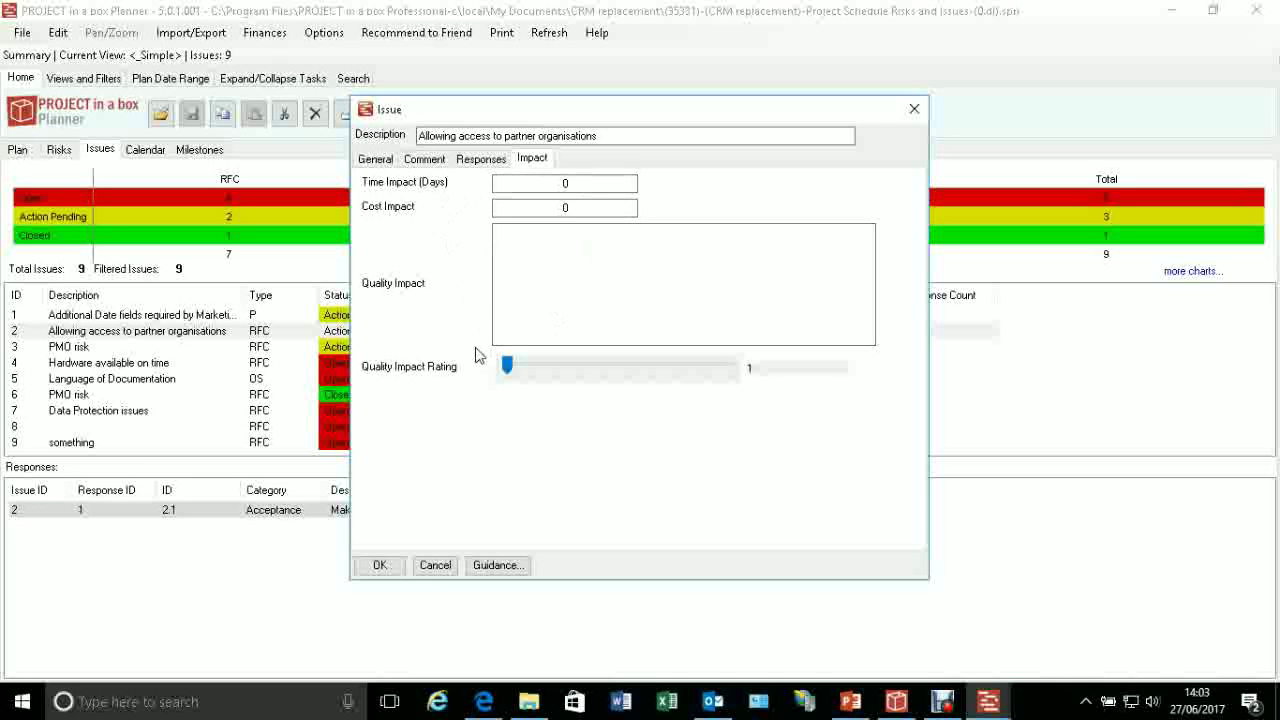
left_click(551, 183)
type("3")
left_click(596, 204)
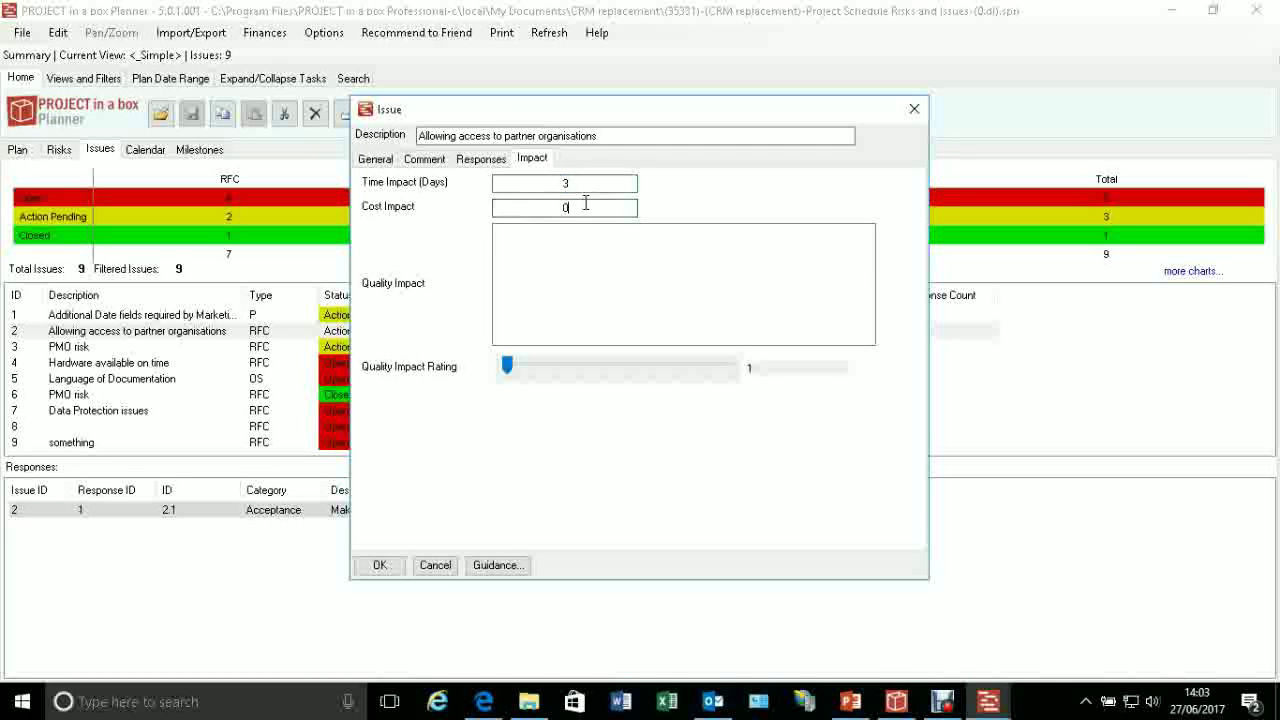
type("20000")
Step: Set the issue's quality impact rating to 6, enter "jkdfhgdhl" as its quality impact, and save the issue
left_click(566, 236)
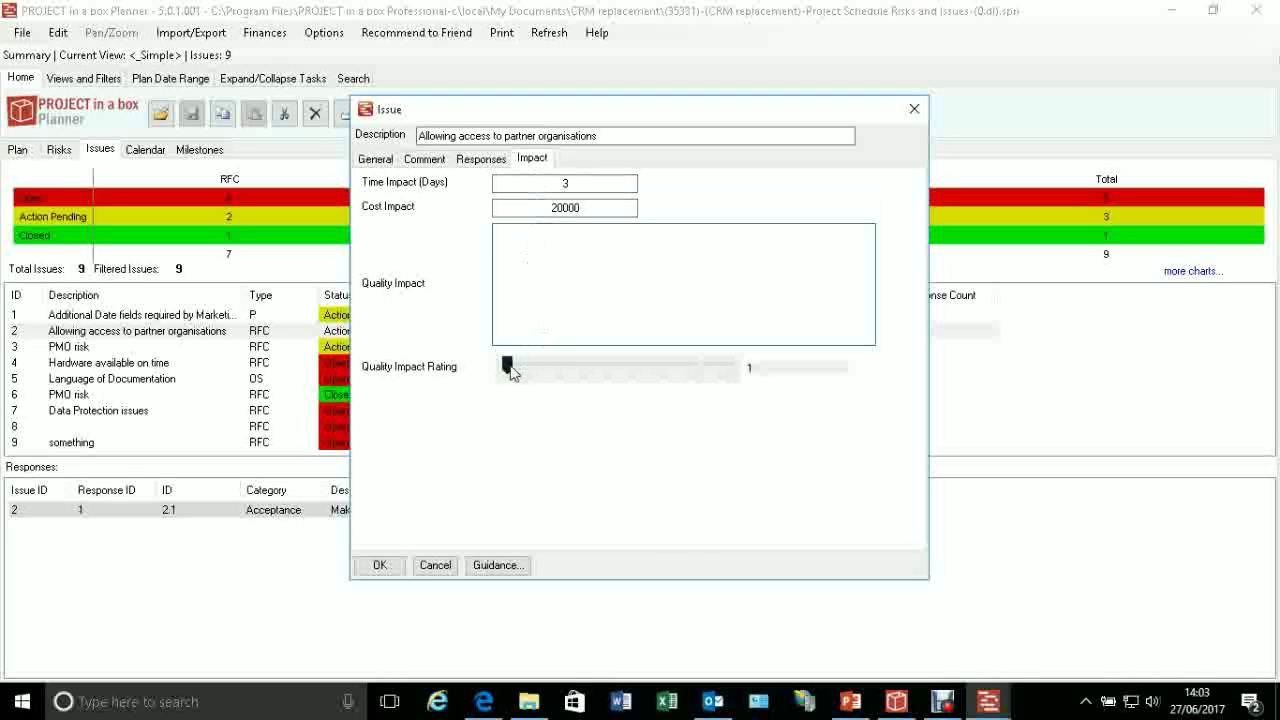
left_click_drag(507, 368, 622, 373)
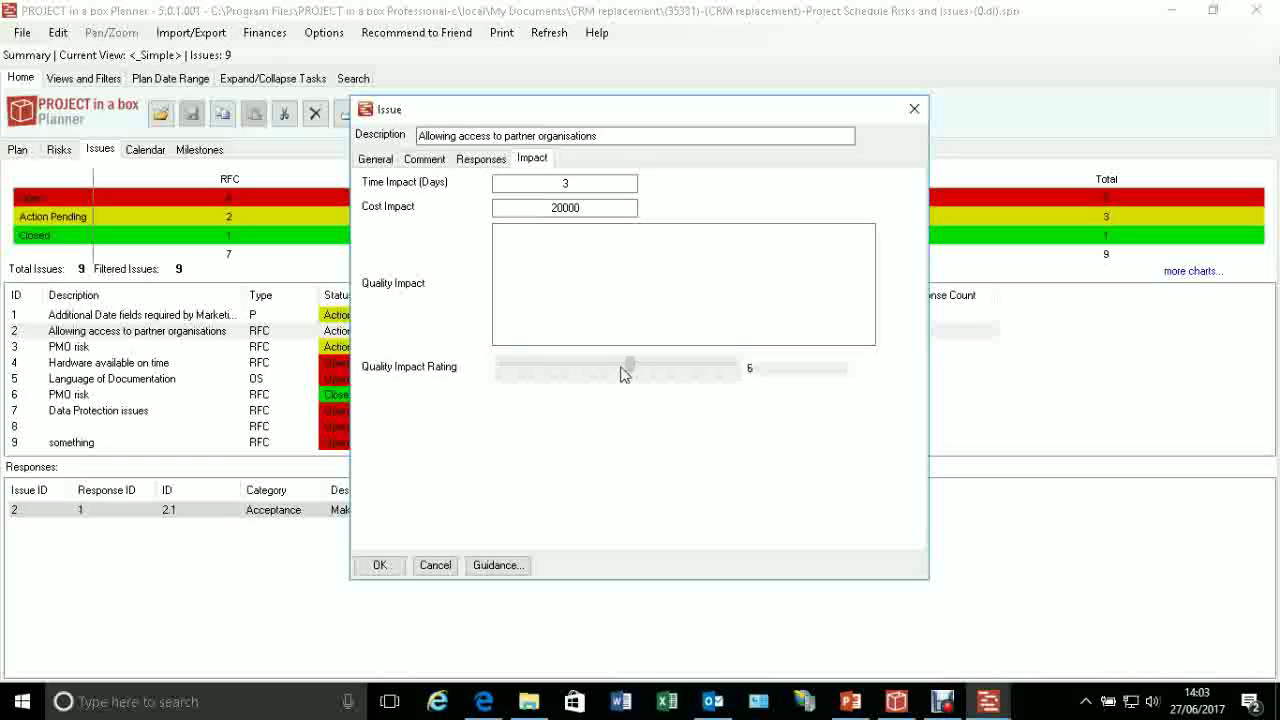
left_click(561, 261)
type("jkdfhgdhl")
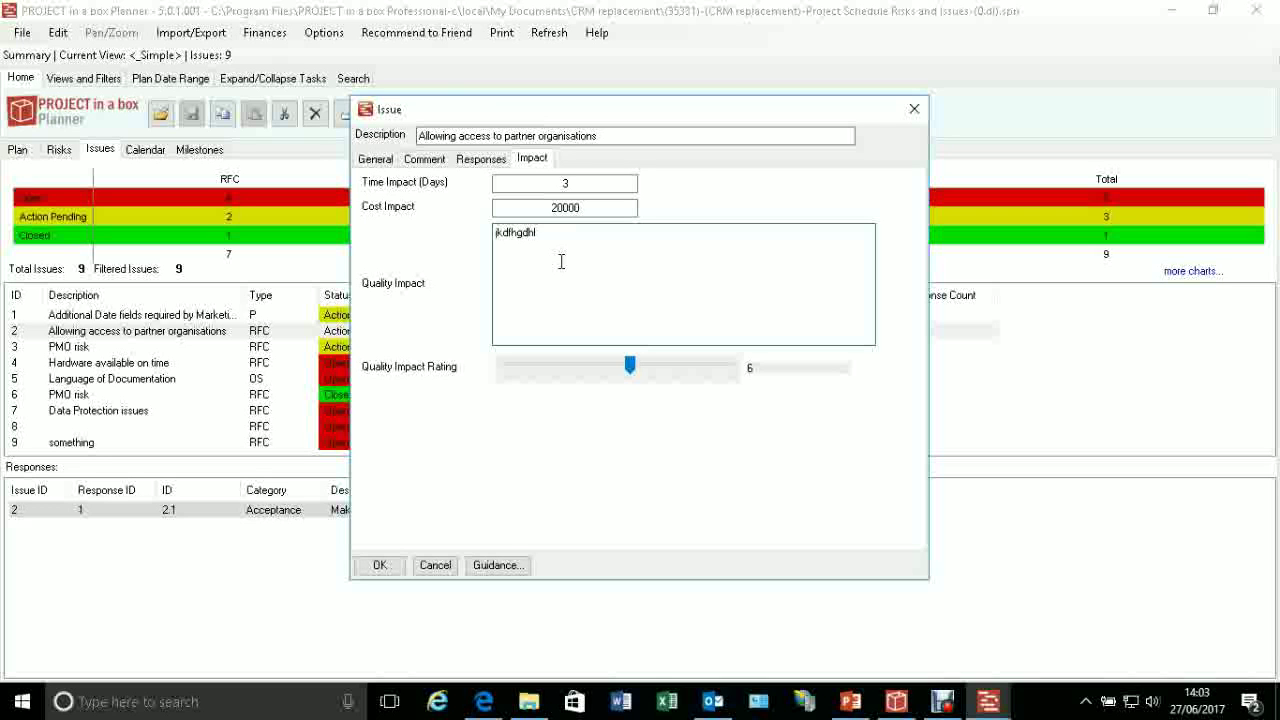
left_click(380, 568)
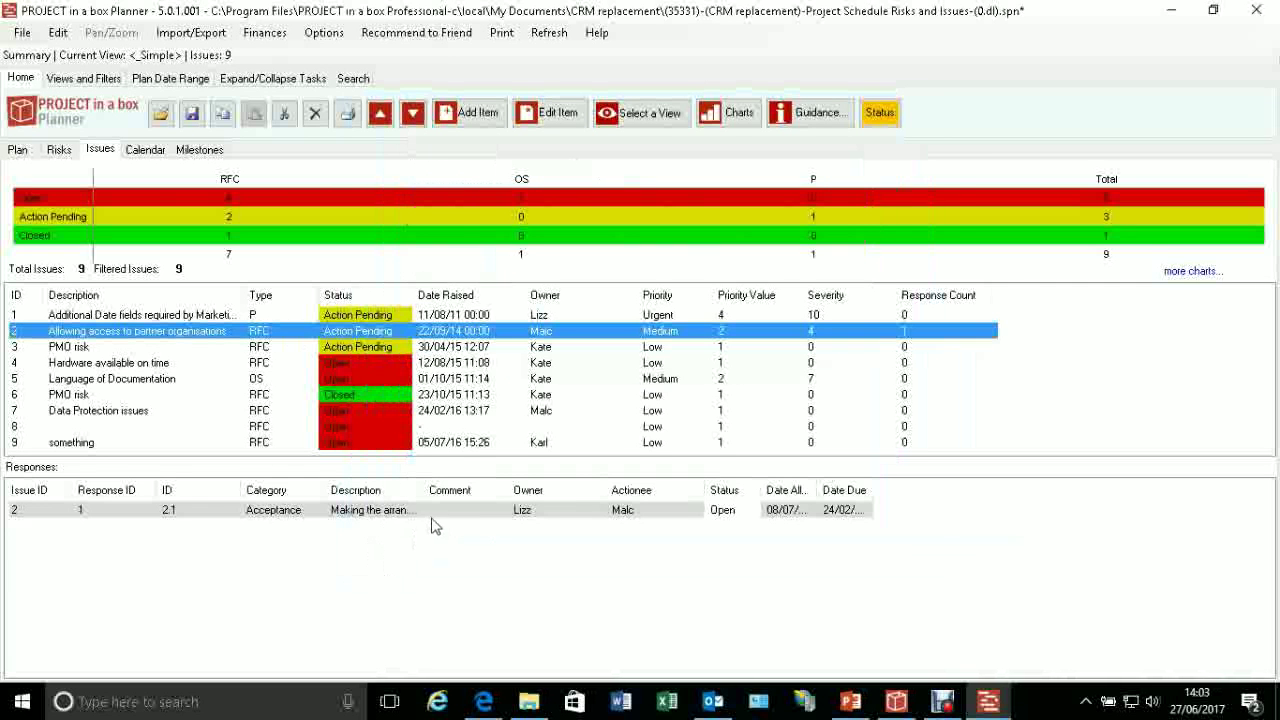
Step: Review the expected values and averages in the risk charts
left_click(66, 152)
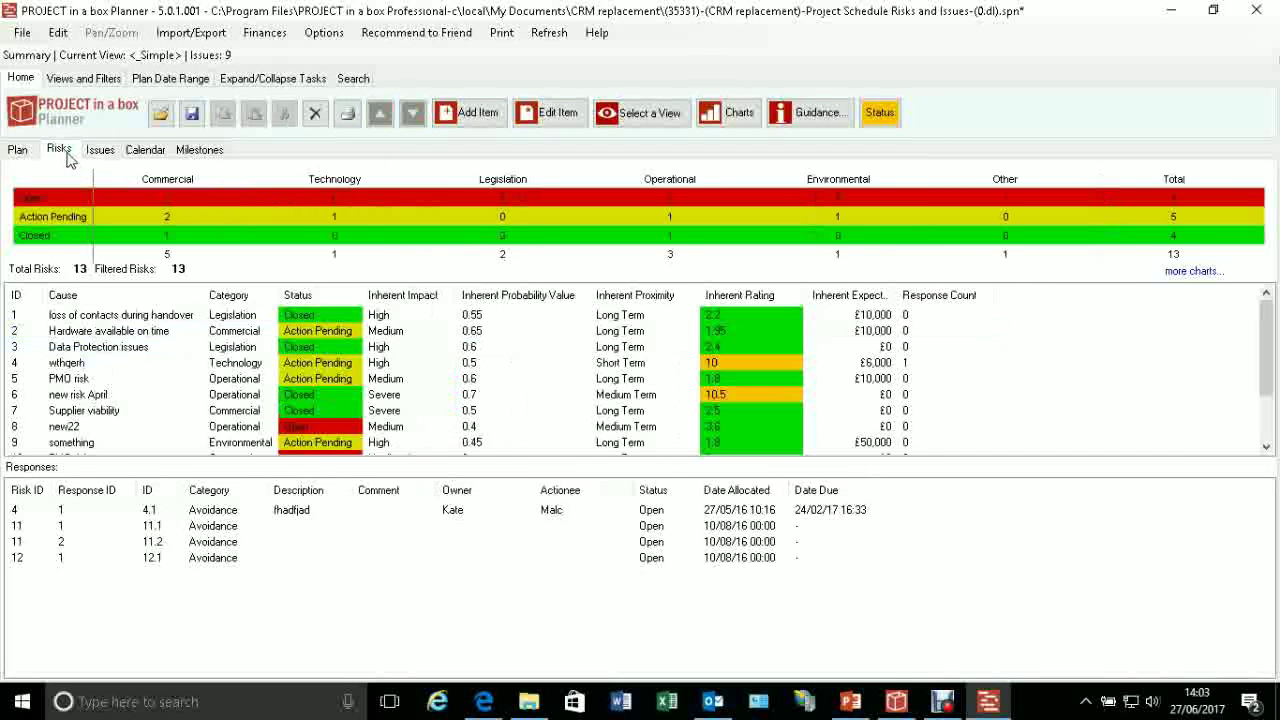
left_click(1200, 272)
left_click(679, 190)
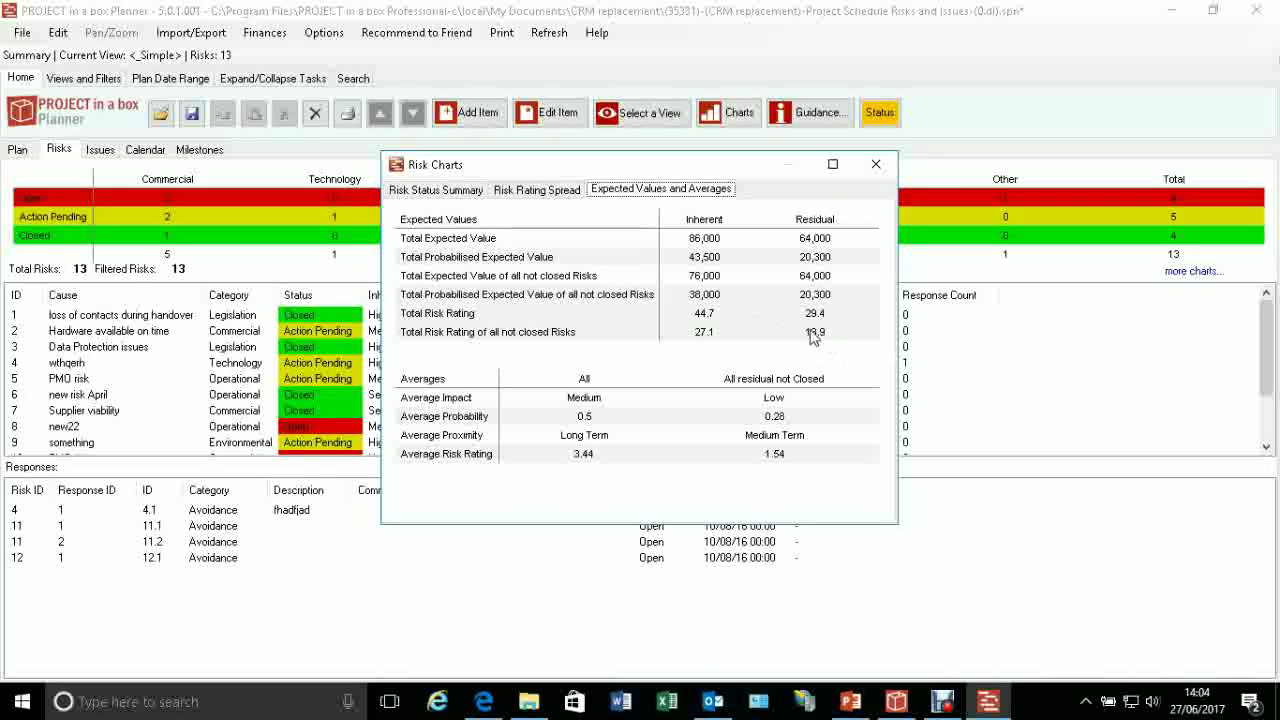
left_click(874, 164)
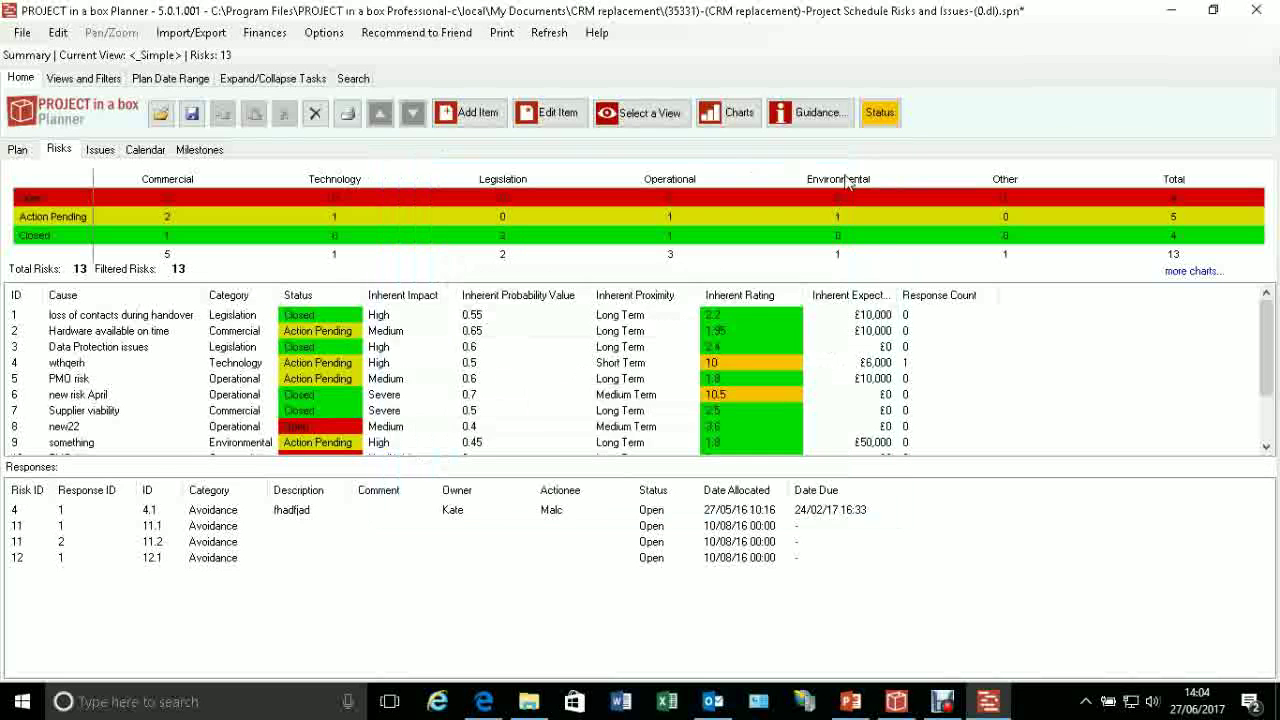
Step: Set the overall Issues Status to Amber and comment it with "ldfjhlhj" and a second line "erhjlhj;lfjh;lfjh ;lha;lfj;la"
left_click(100, 149)
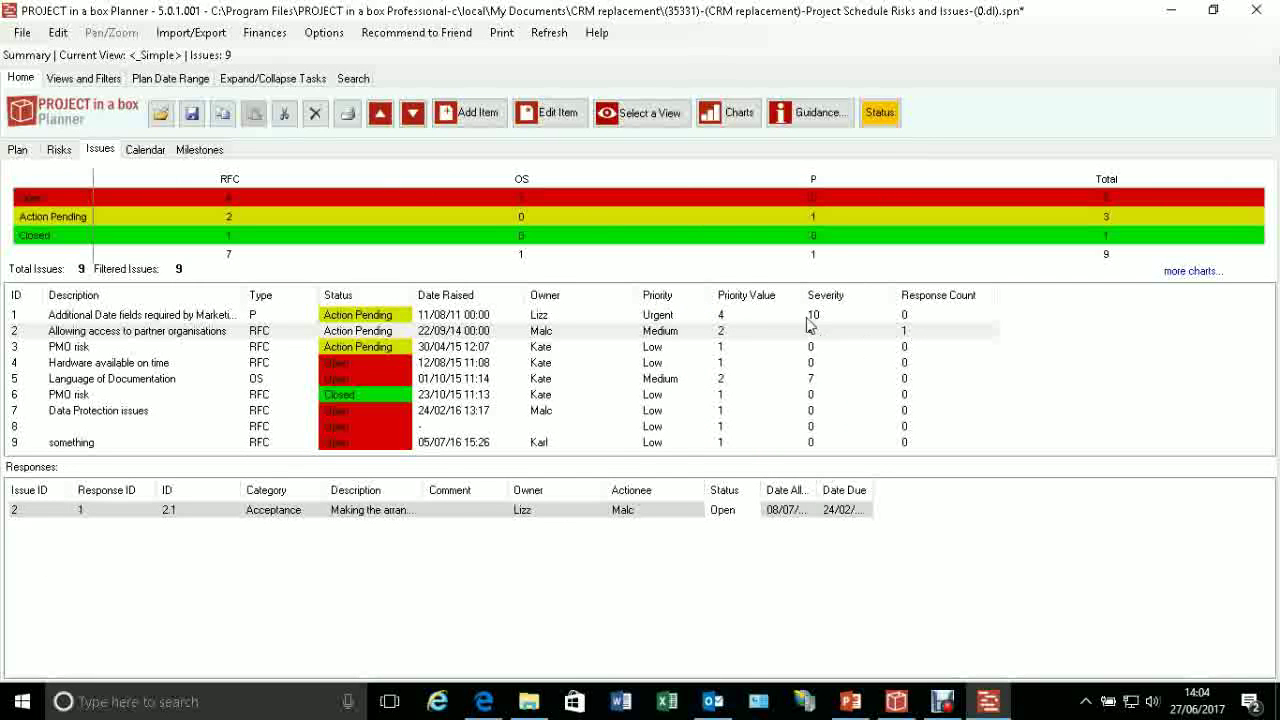
left_click(880, 113)
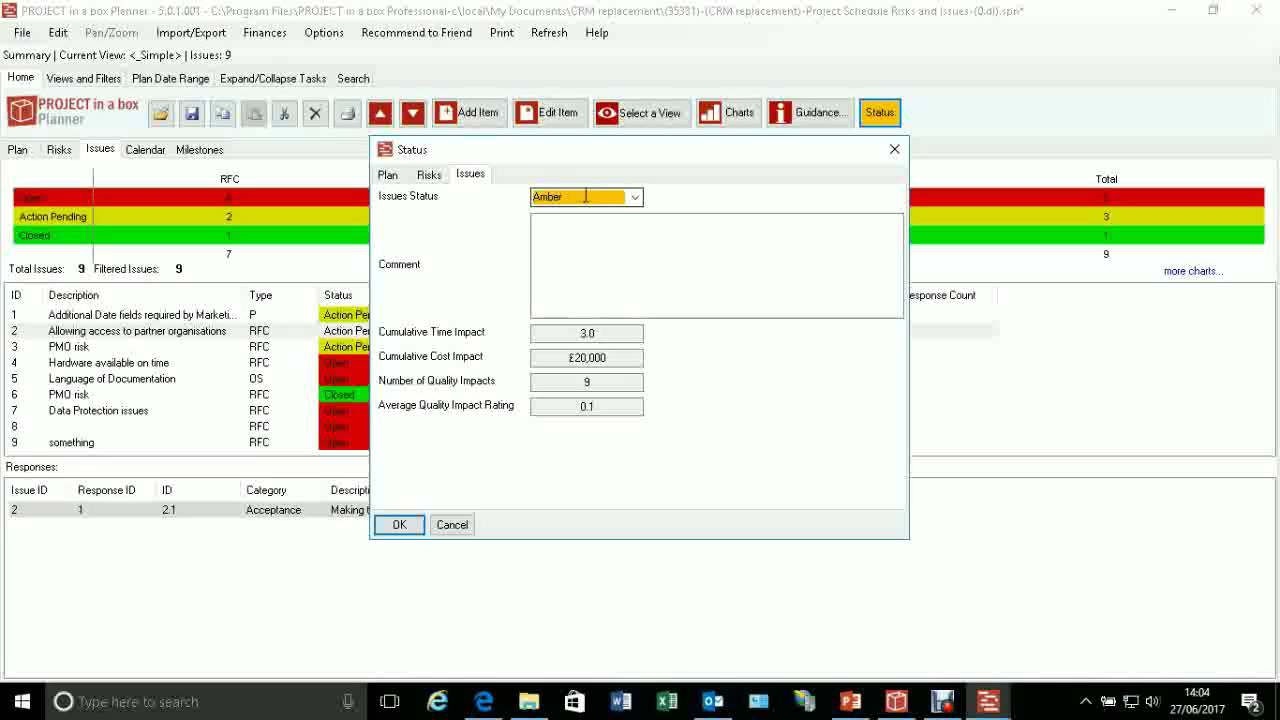
left_click(634, 197)
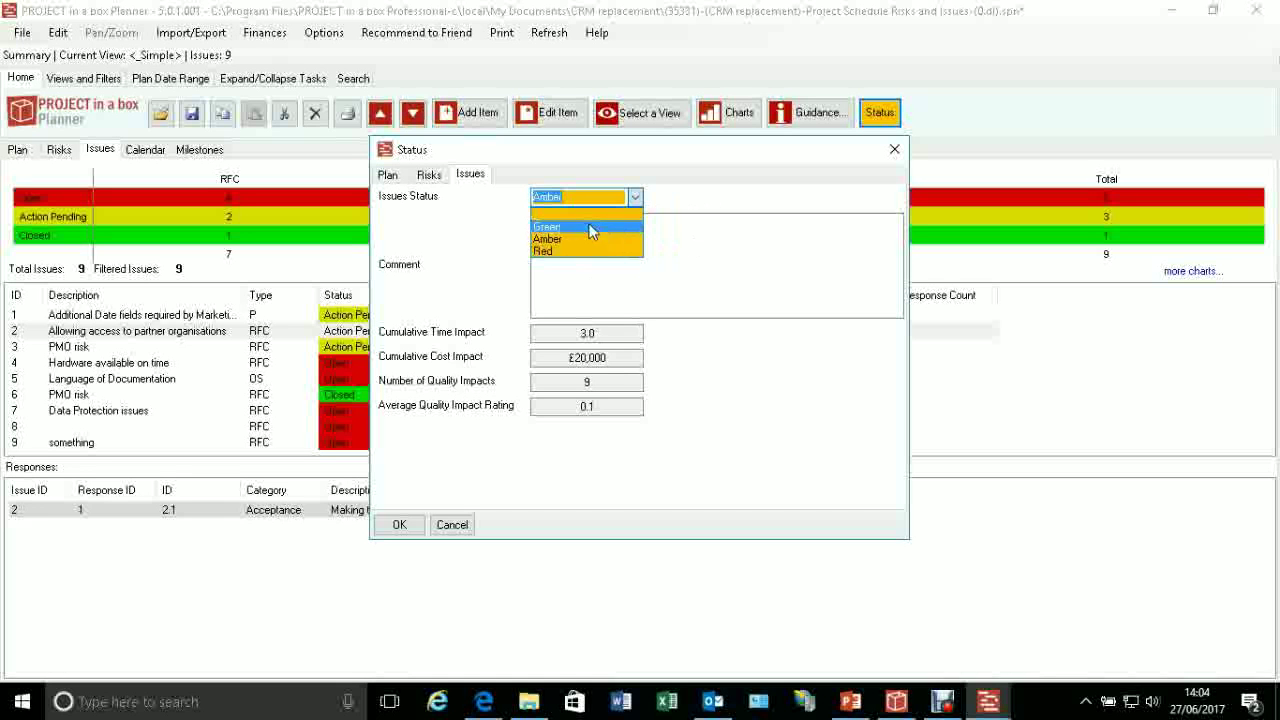
left_click(566, 251)
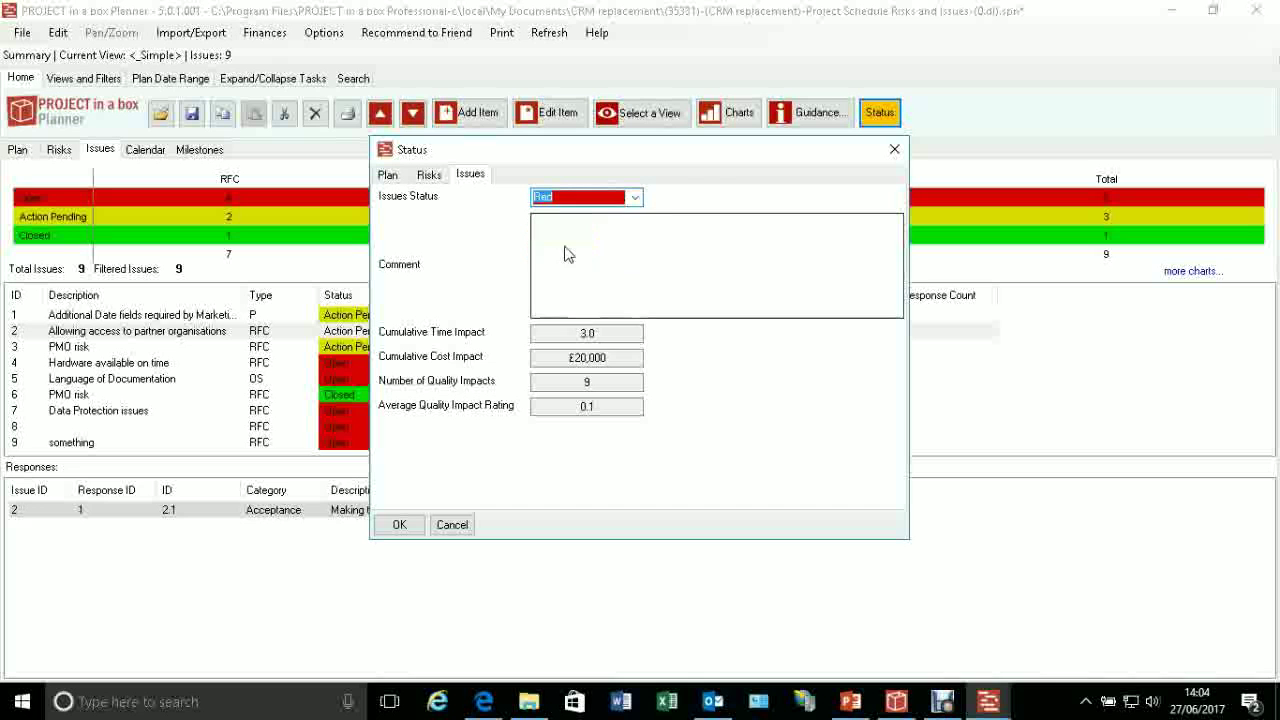
left_click(634, 197)
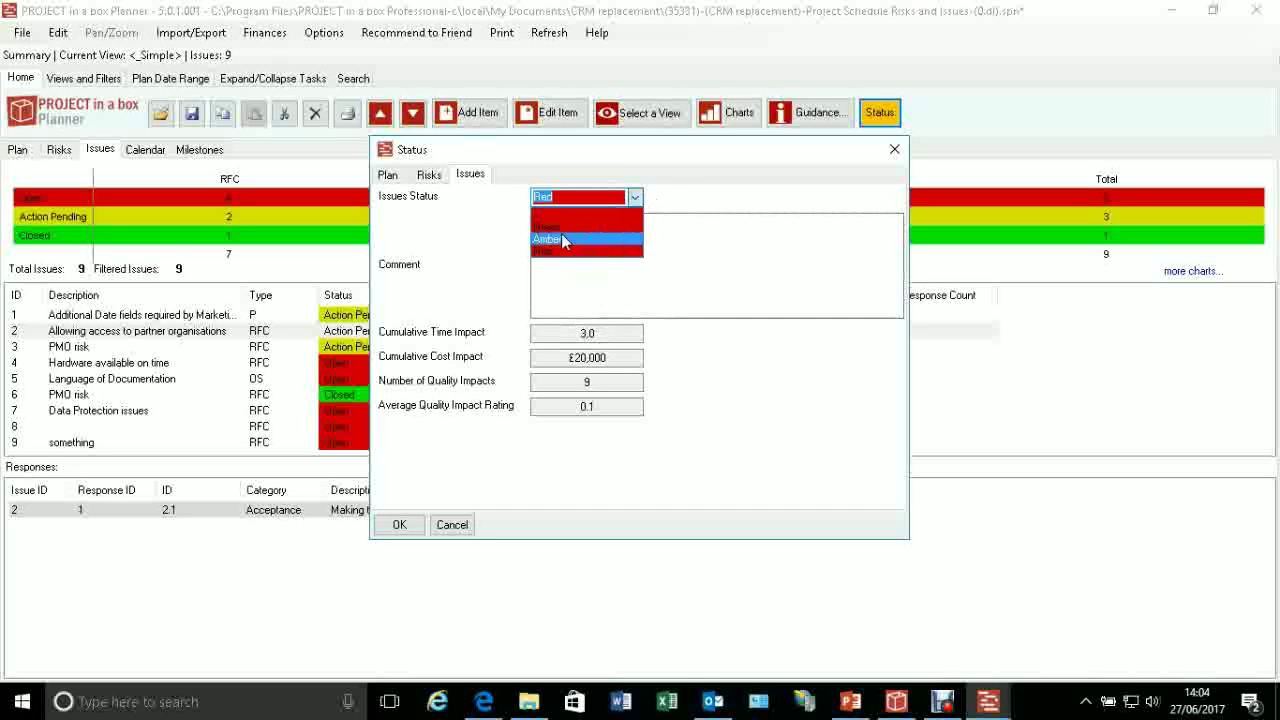
left_click(561, 233)
left_click(585, 241)
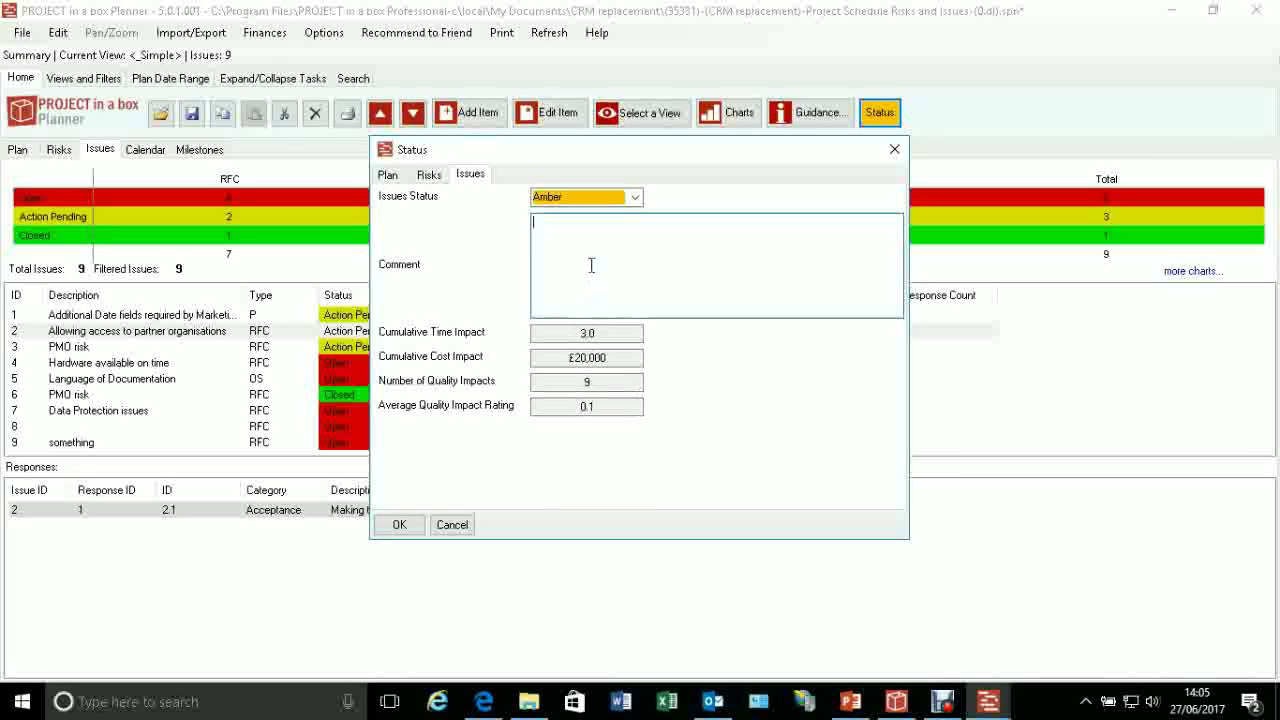
type("ldfjhlhj")
key("Return")
type("erhjlhj;lfjh;lfjh  ")
type(";lha;lfj;la")
Step: Set the overall Risk Status to Red, check the plan status, and save the status settings
left_click(427, 178)
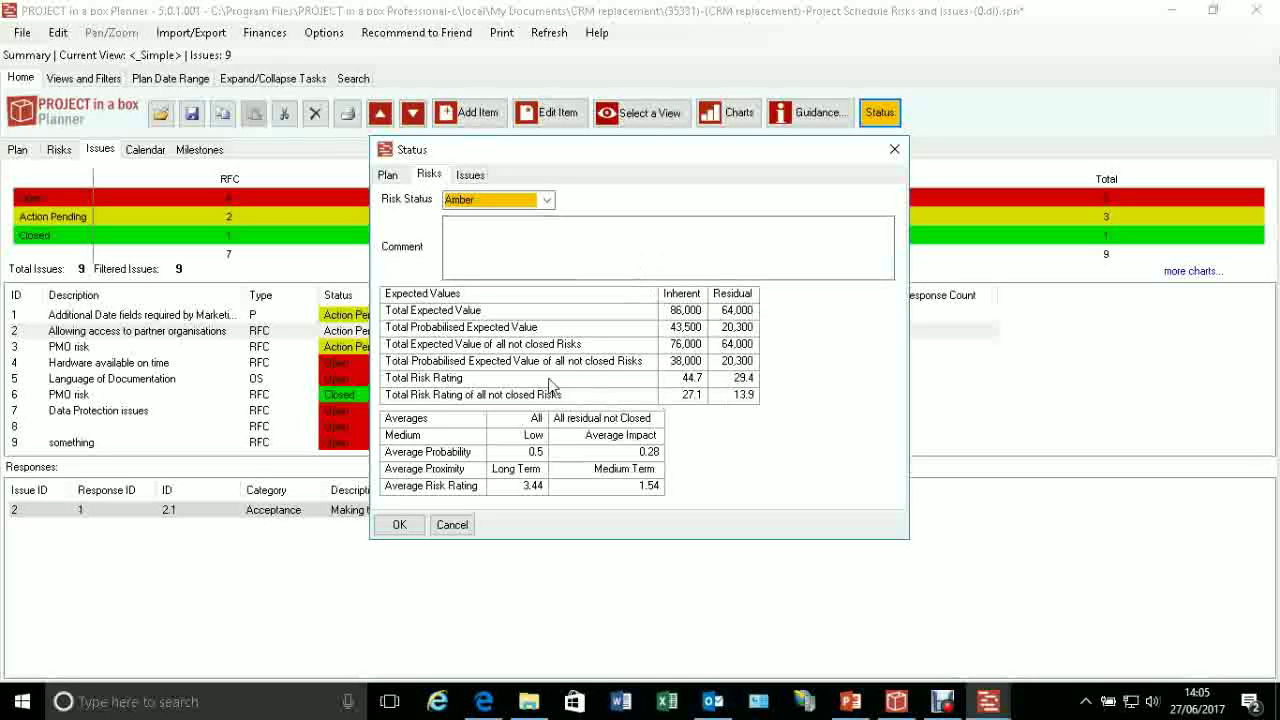
left_click(537, 200)
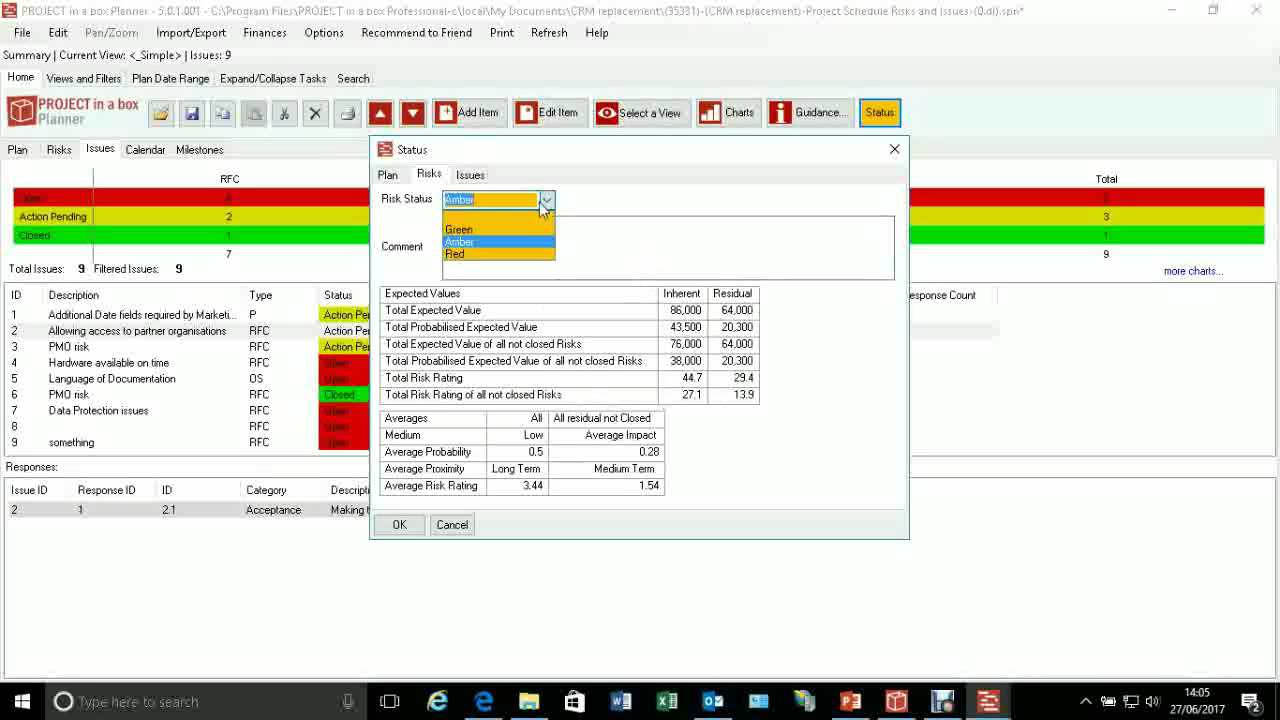
left_click(477, 251)
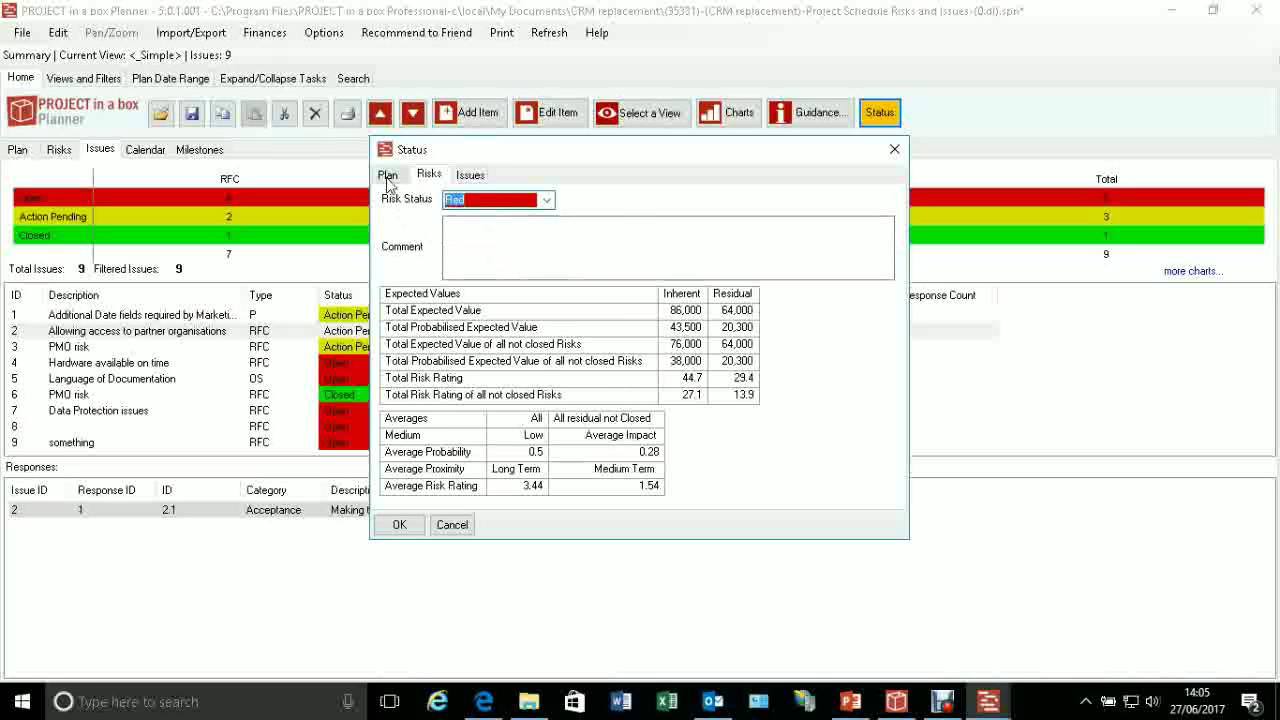
left_click(388, 178)
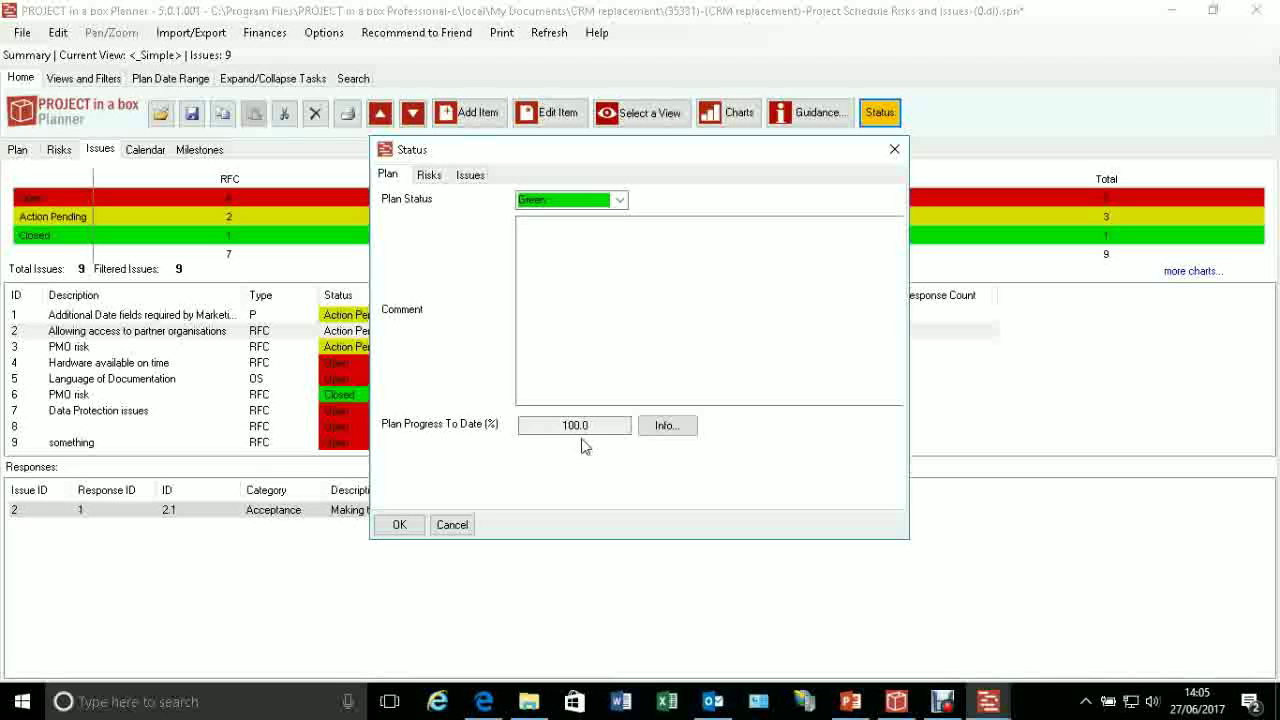
left_click(399, 526)
Step: Compare the status indicators of the plan and the risk register, and look over the plan's Gantt chart
left_click(16, 149)
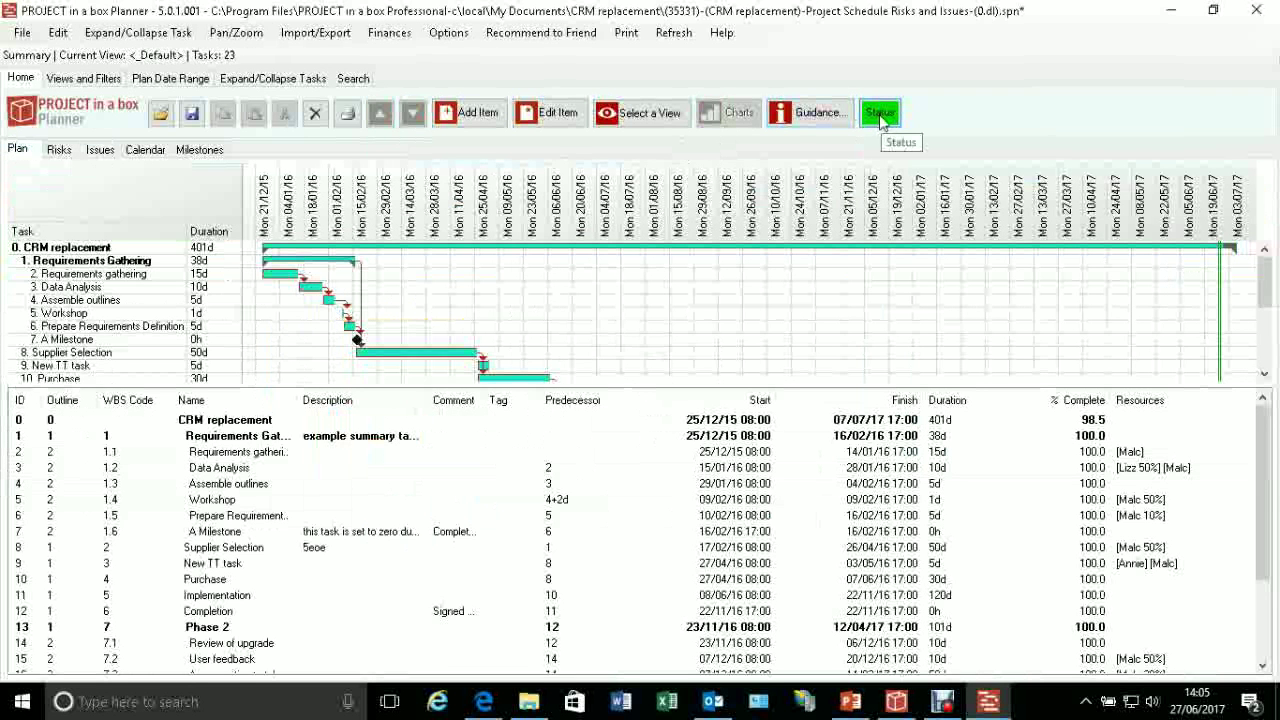
key("ctrl+Tab")
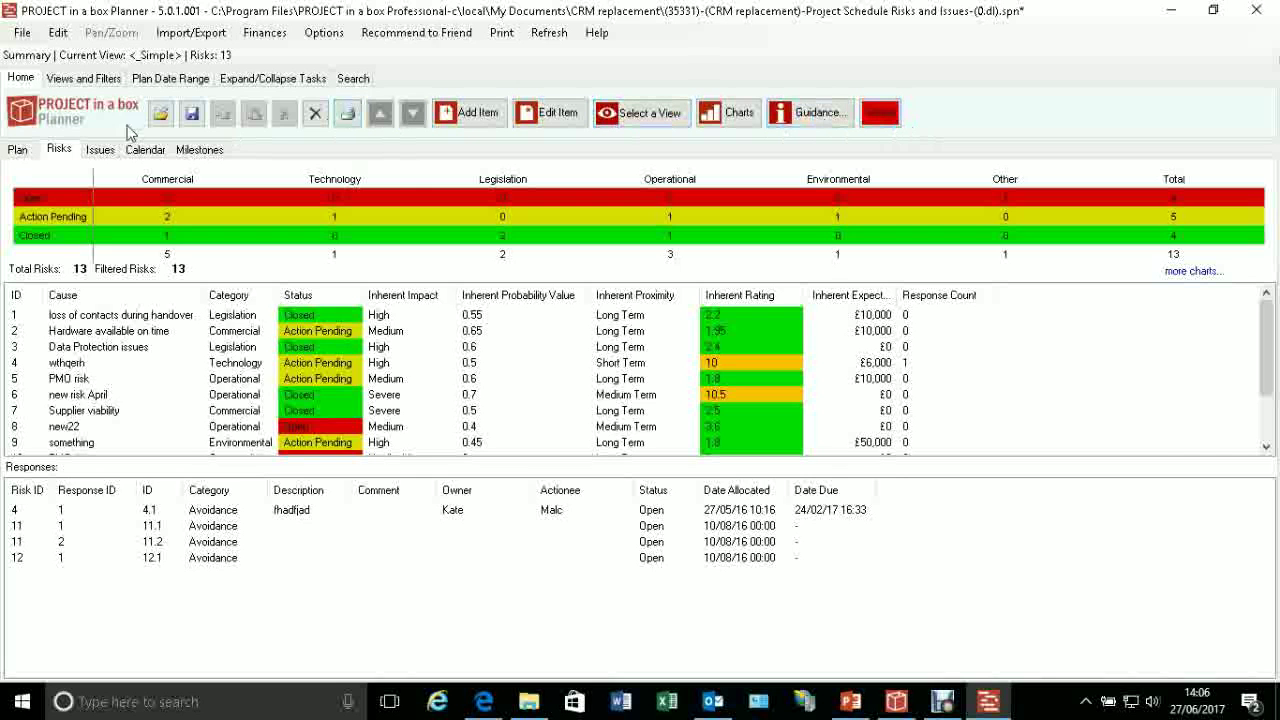
left_click(19, 151)
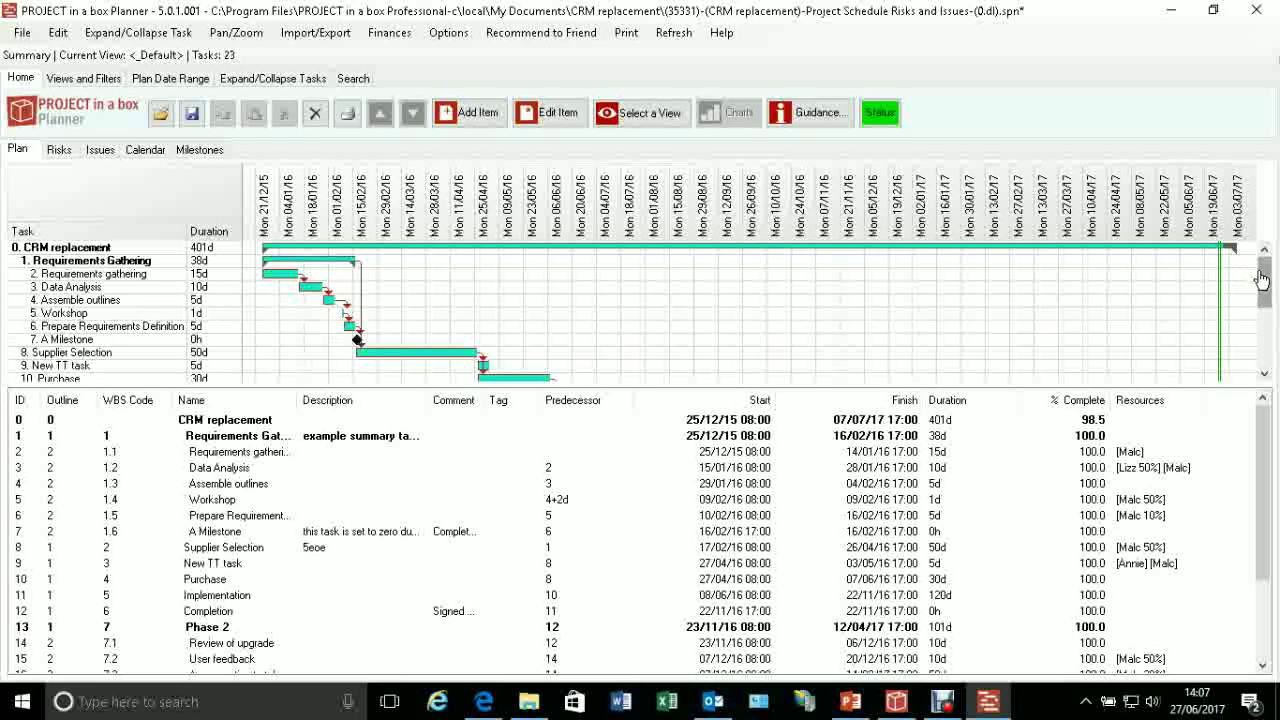
mouse_move(1264, 283)
left_mouse_down()
mouse_move(1265, 350)
mouse_move(1265, 292)
left_mouse_up()
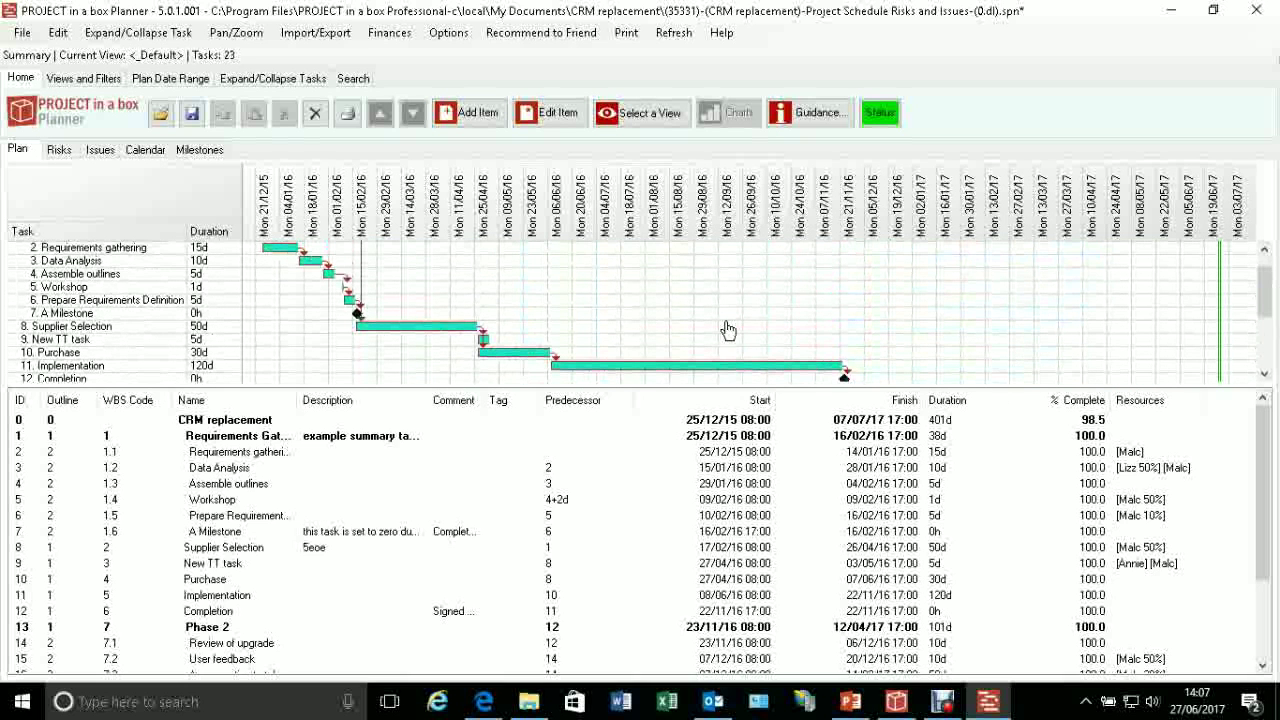
mouse_move(1264, 288)
left_mouse_down()
mouse_move(1265, 366)
mouse_move(1267, 285)
left_mouse_up()
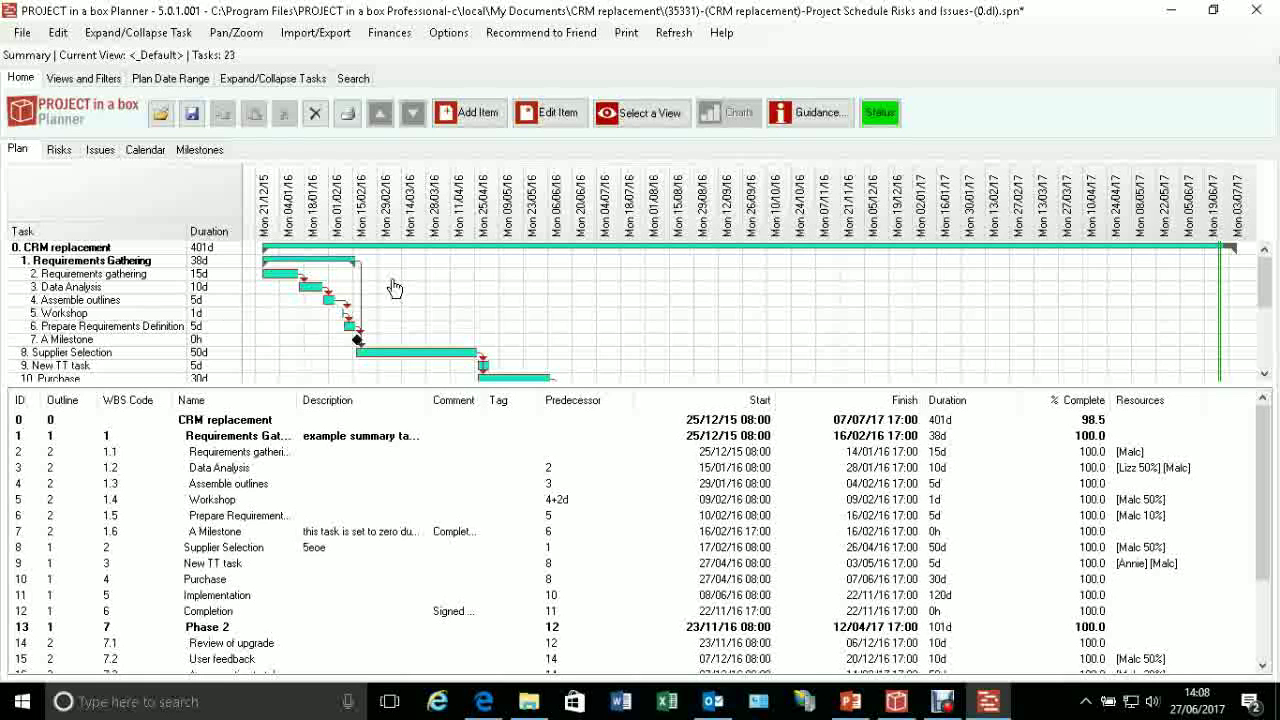
Step: Check the Plan Progress To Date figure in the plan's status details
left_click(876, 116)
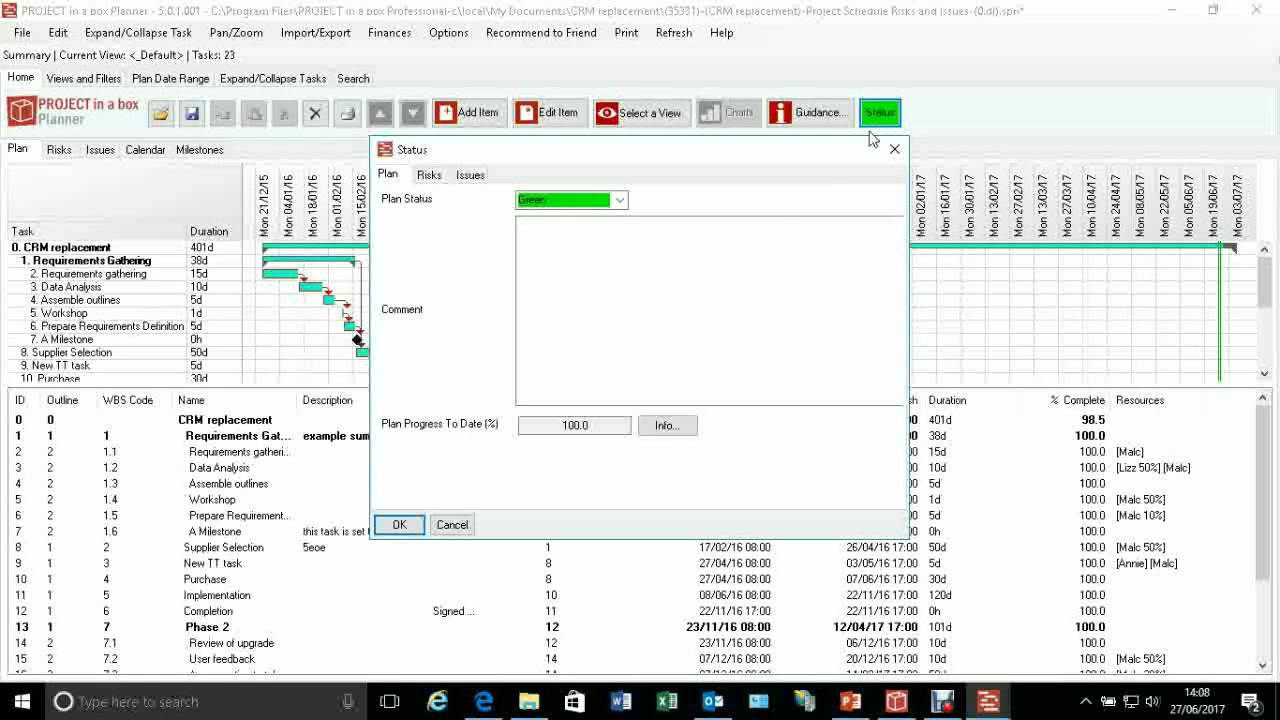
left_click(524, 425)
left_click(400, 526)
Step: Set the completion of the "New task today" task to 44%
left_click_drag(1267, 277, 1268, 366)
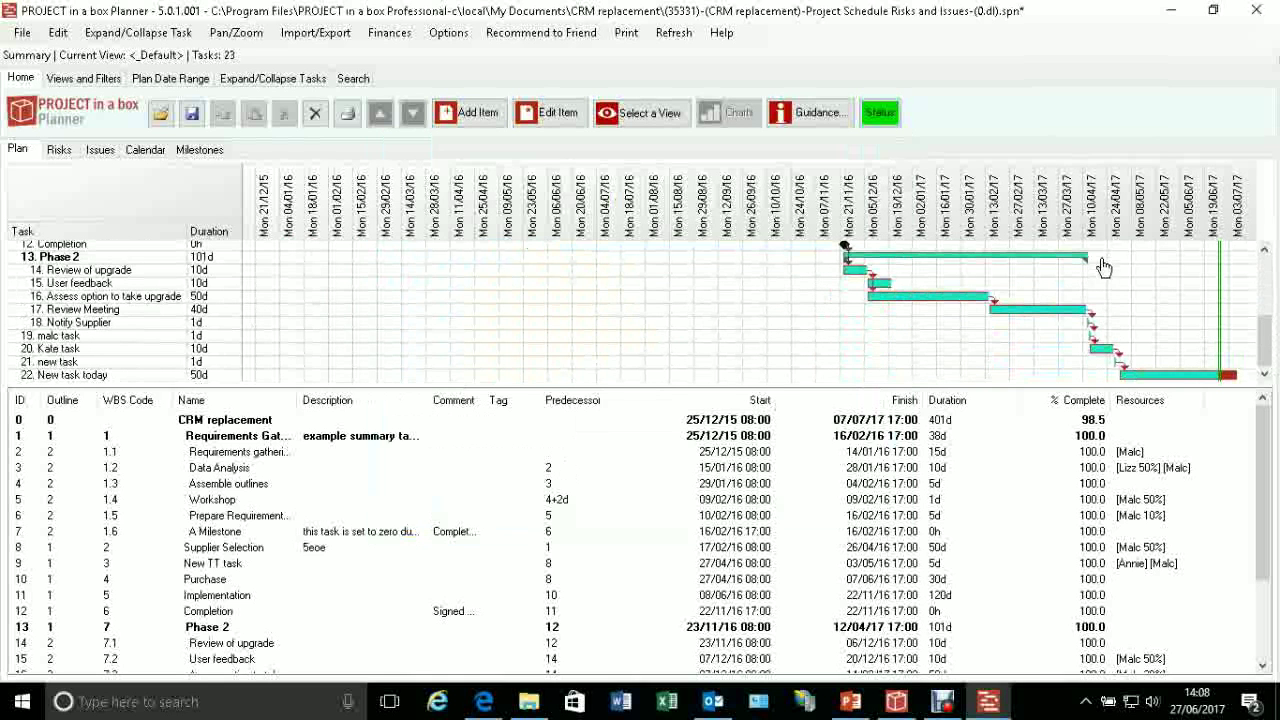
double_click(1222, 385)
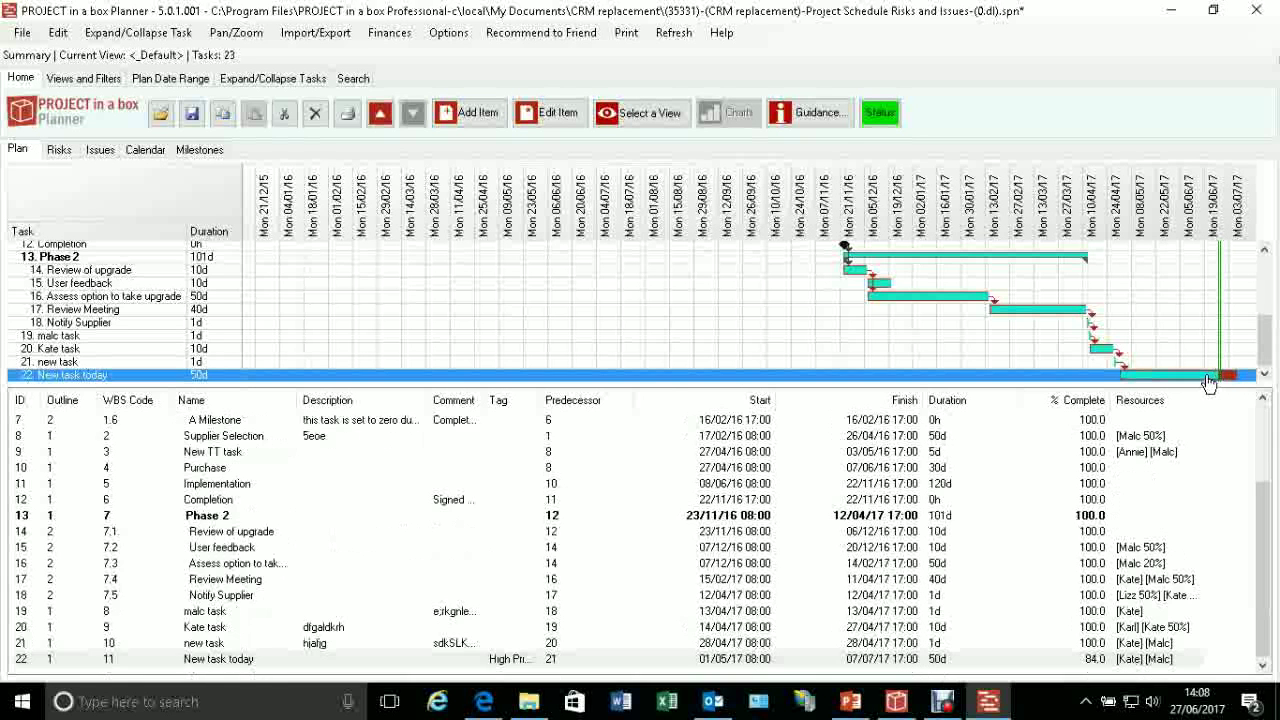
left_click_drag(620, 296, 532, 296)
left_click(216, 594)
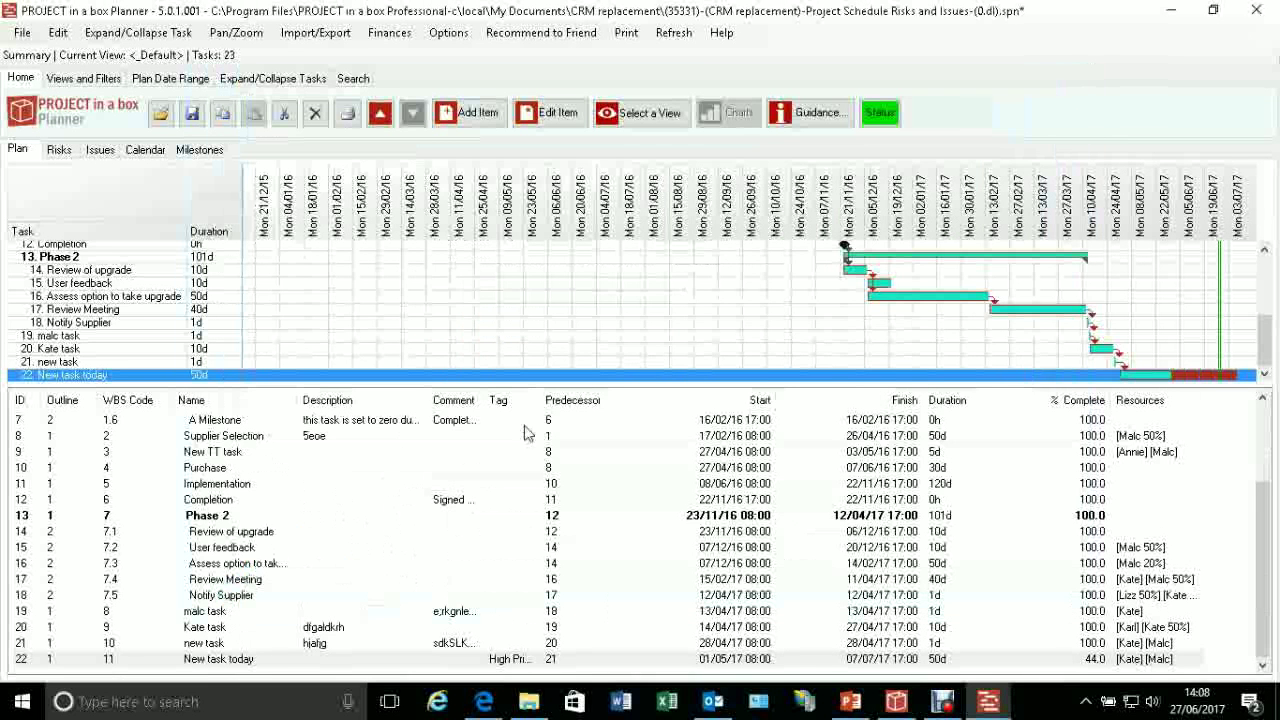
Step: Check the plan's progress to date again after the task completion change
left_click_drag(1265, 340, 1268, 278)
left_click(880, 114)
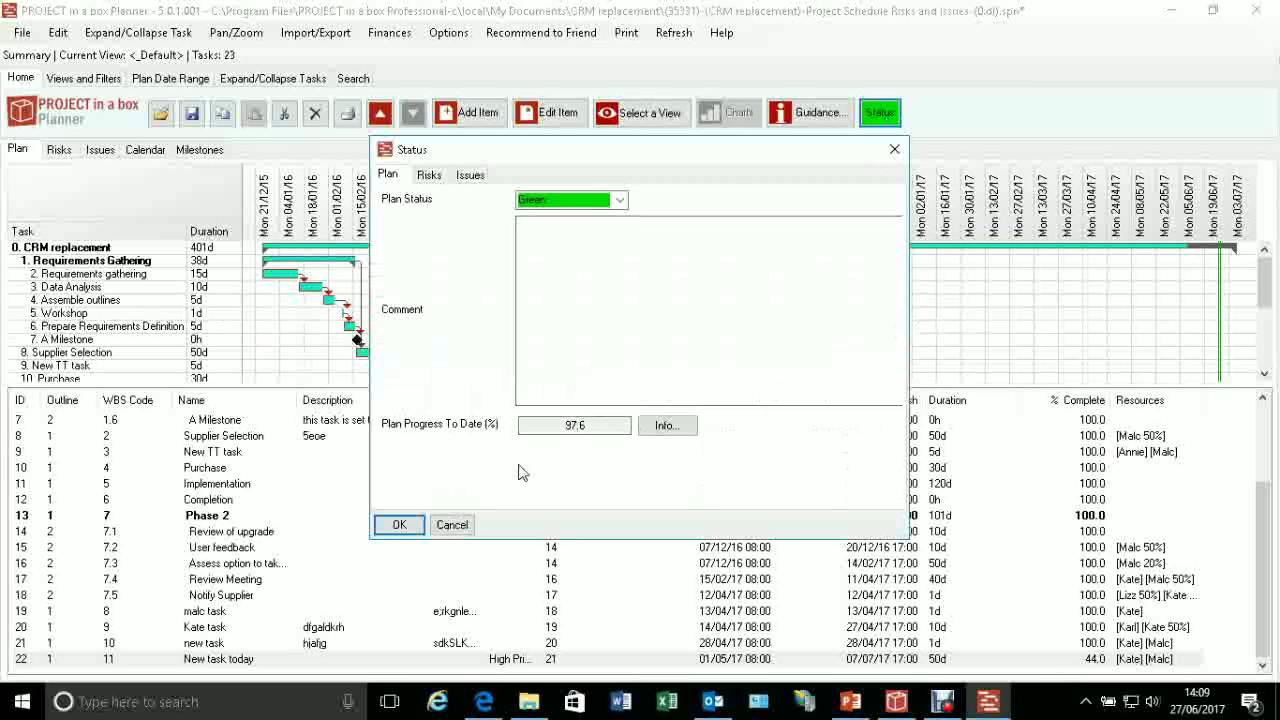
left_click(395, 527)
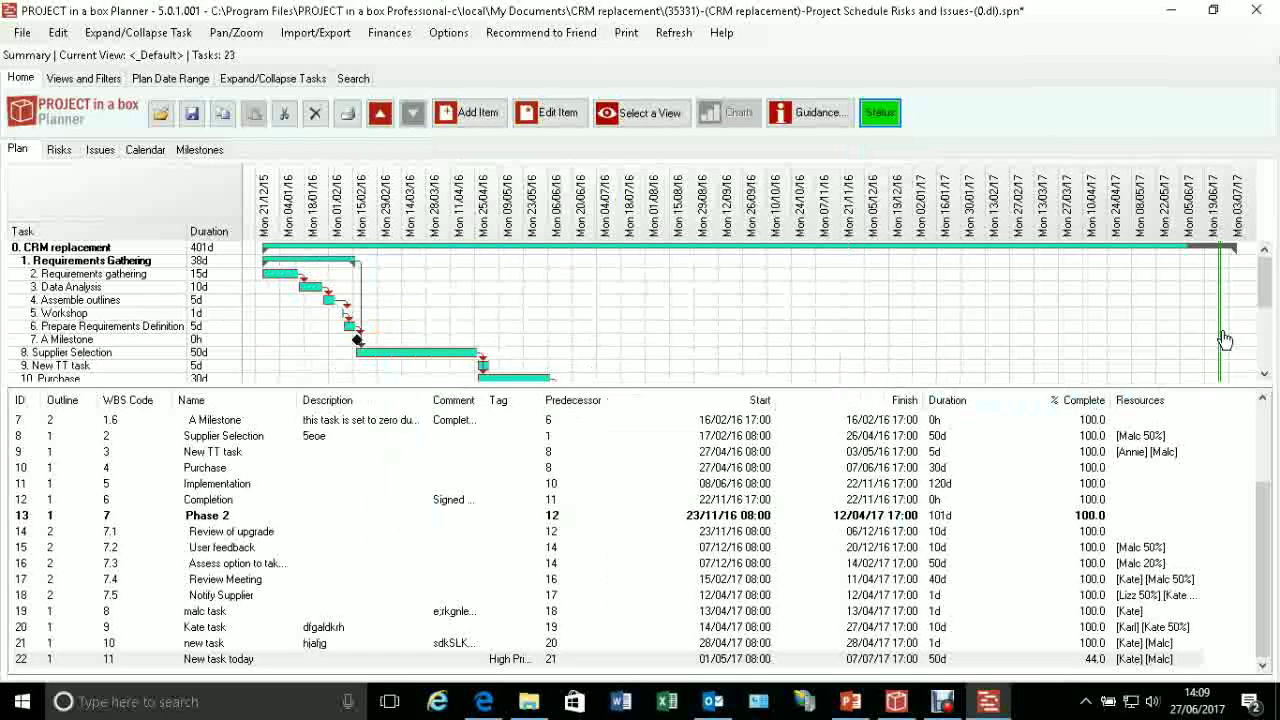
Step: Examine the progress of "New task today" against the current date line in the Gantt chart
scroll(1210, 365, "down", 4)
left_click(1210, 374)
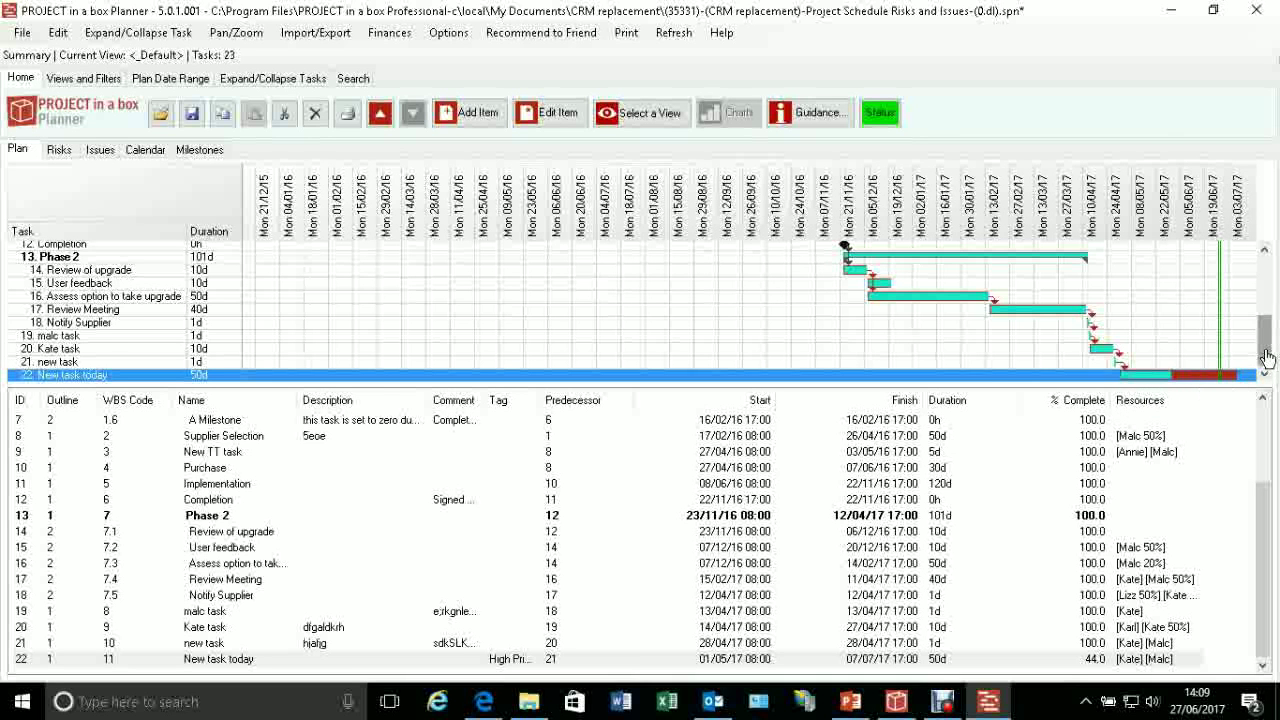
left_click_drag(1266, 358, 1266, 282)
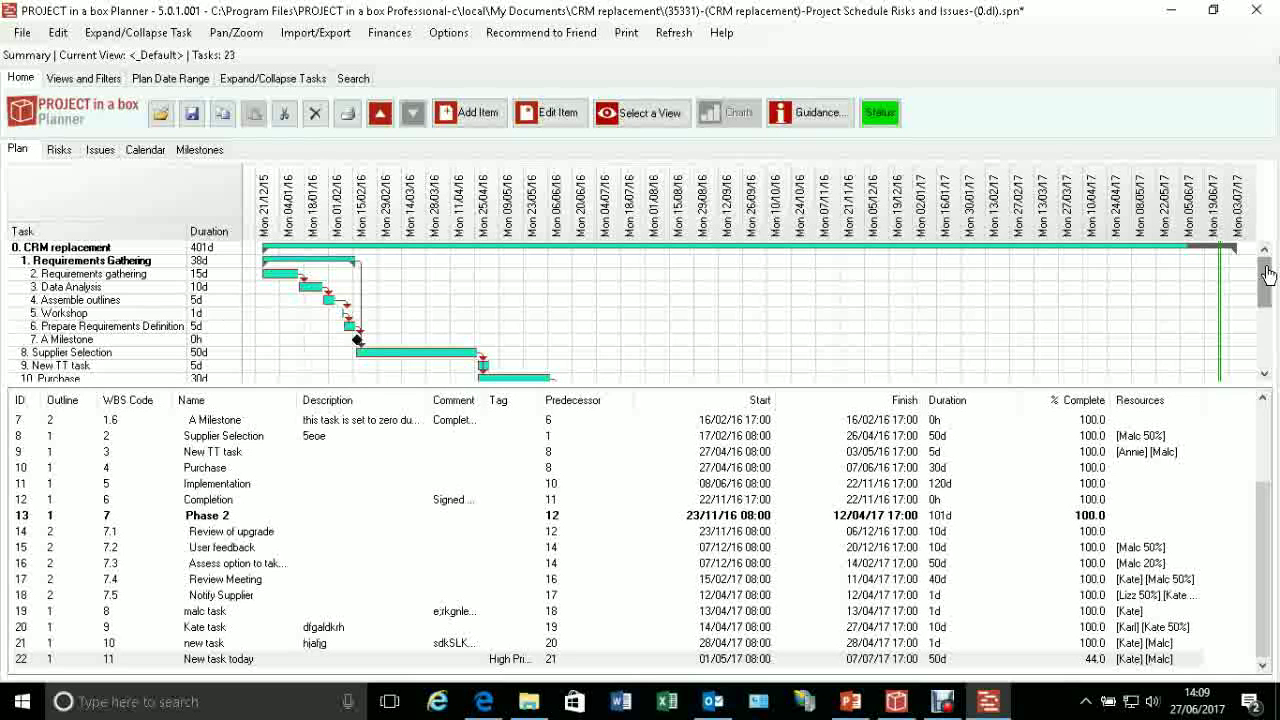
Step: Review the resources and costs of the Implementation task and the two items that follow it, Completion and Phase 2
left_click_drag(1088, 384, 1088, 450)
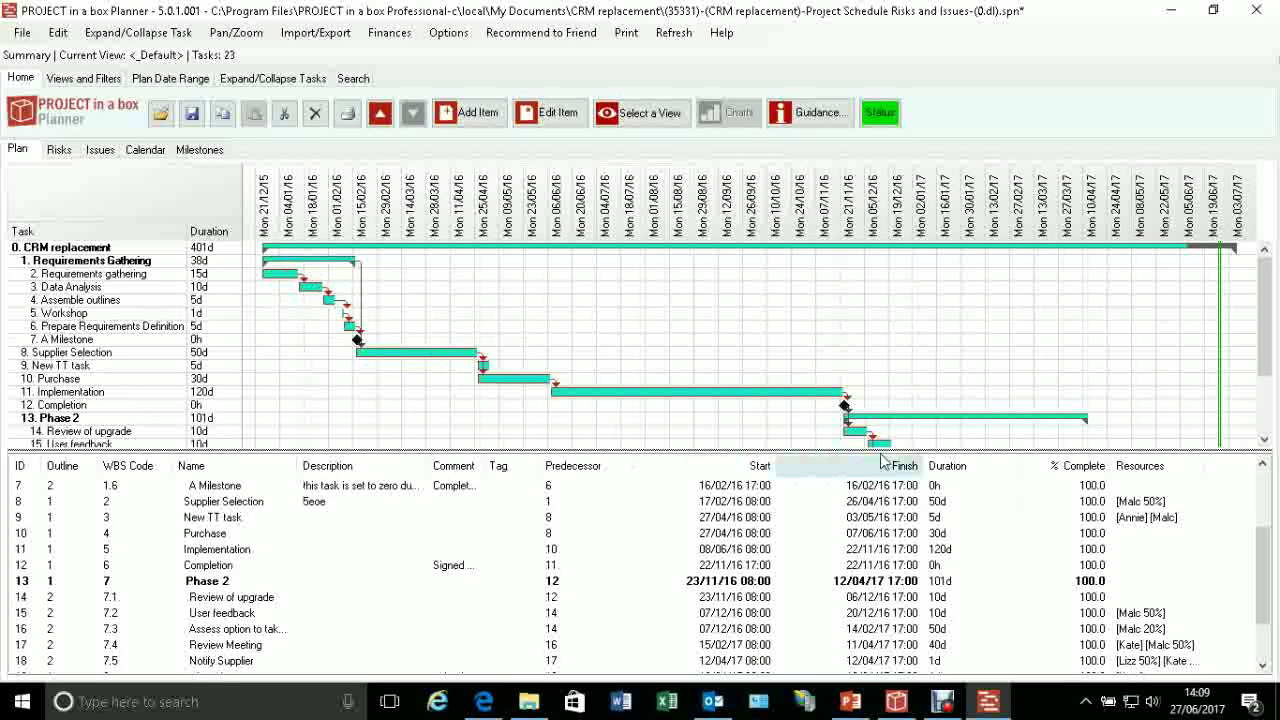
left_click(726, 398)
double_click(728, 402)
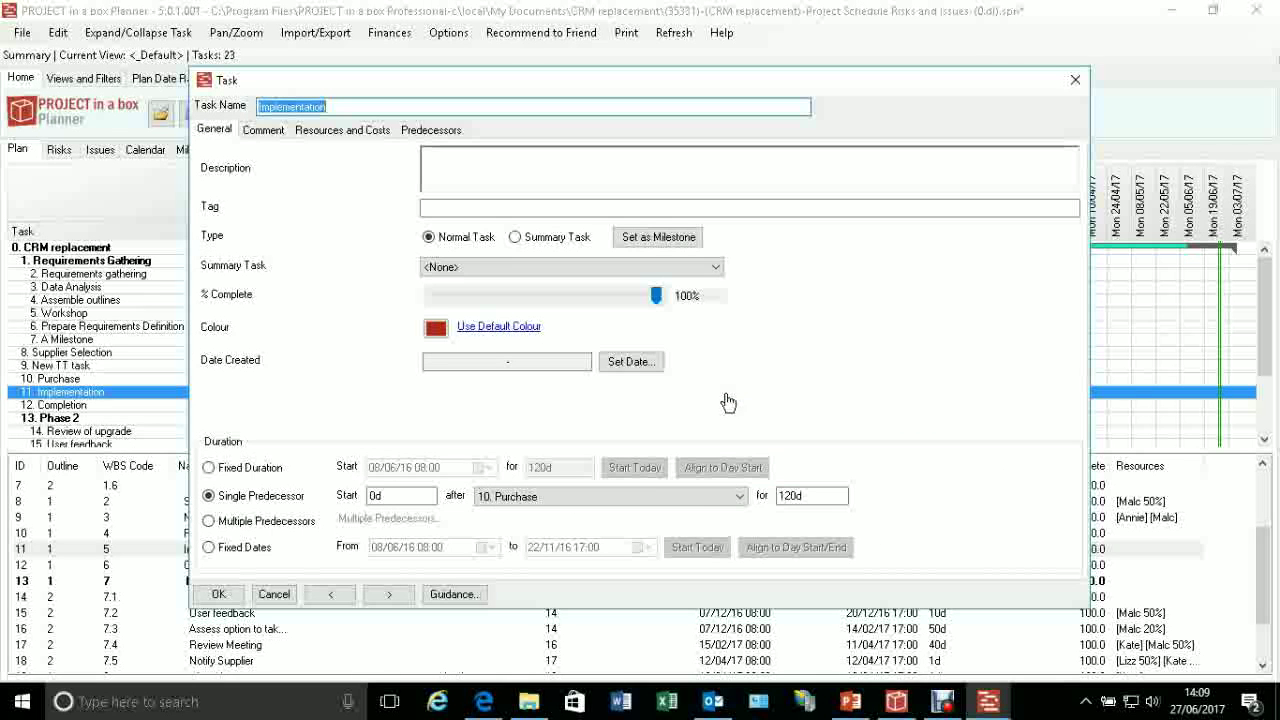
left_click(318, 136)
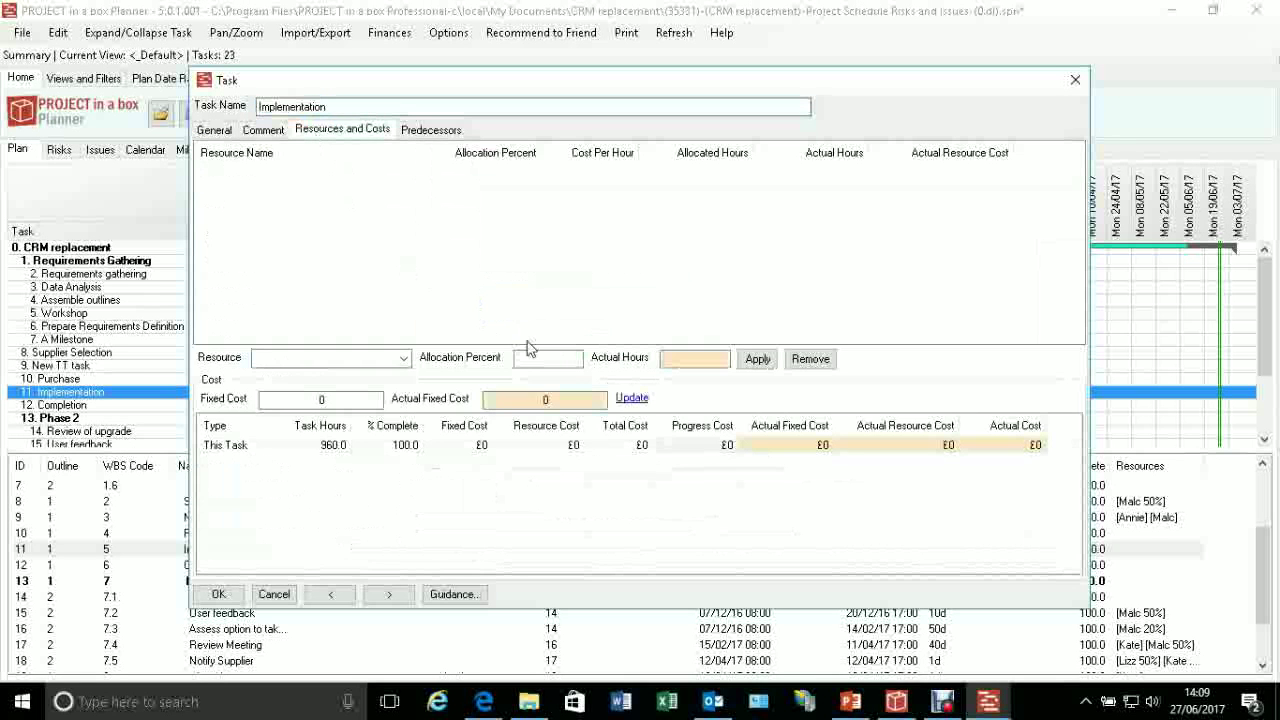
left_click(389, 594)
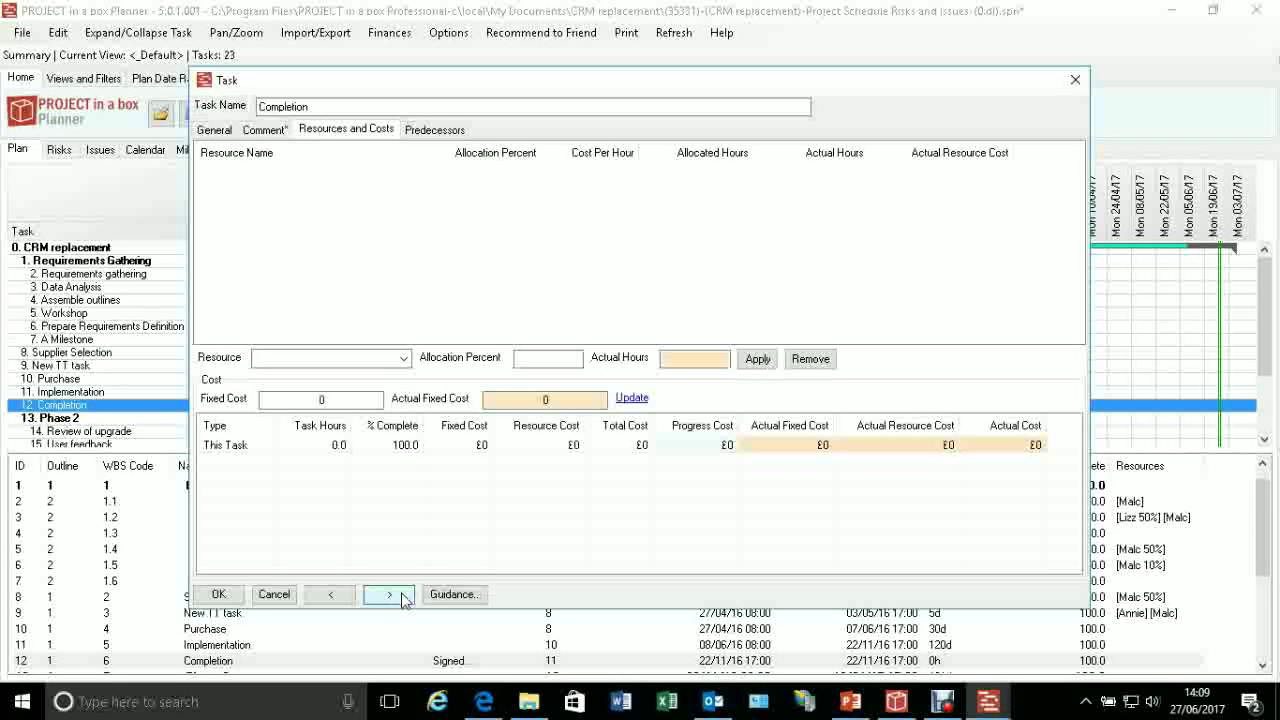
left_click(401, 597)
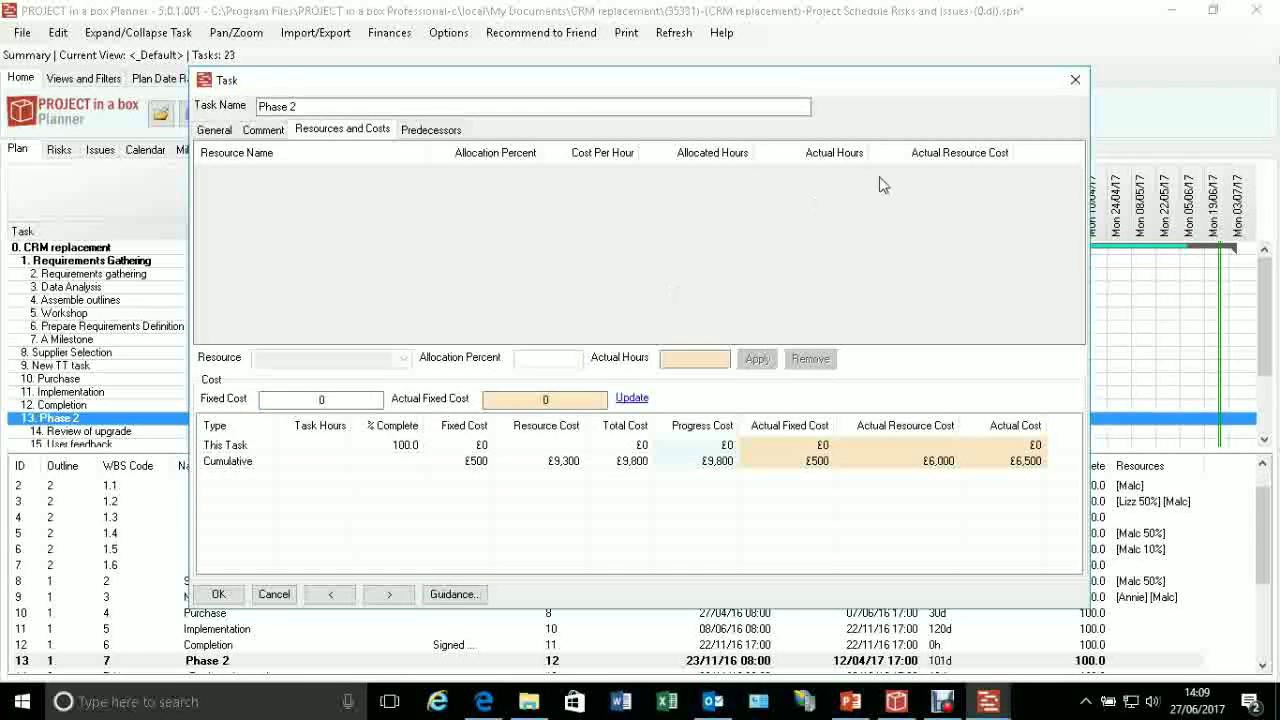
left_click(1075, 80)
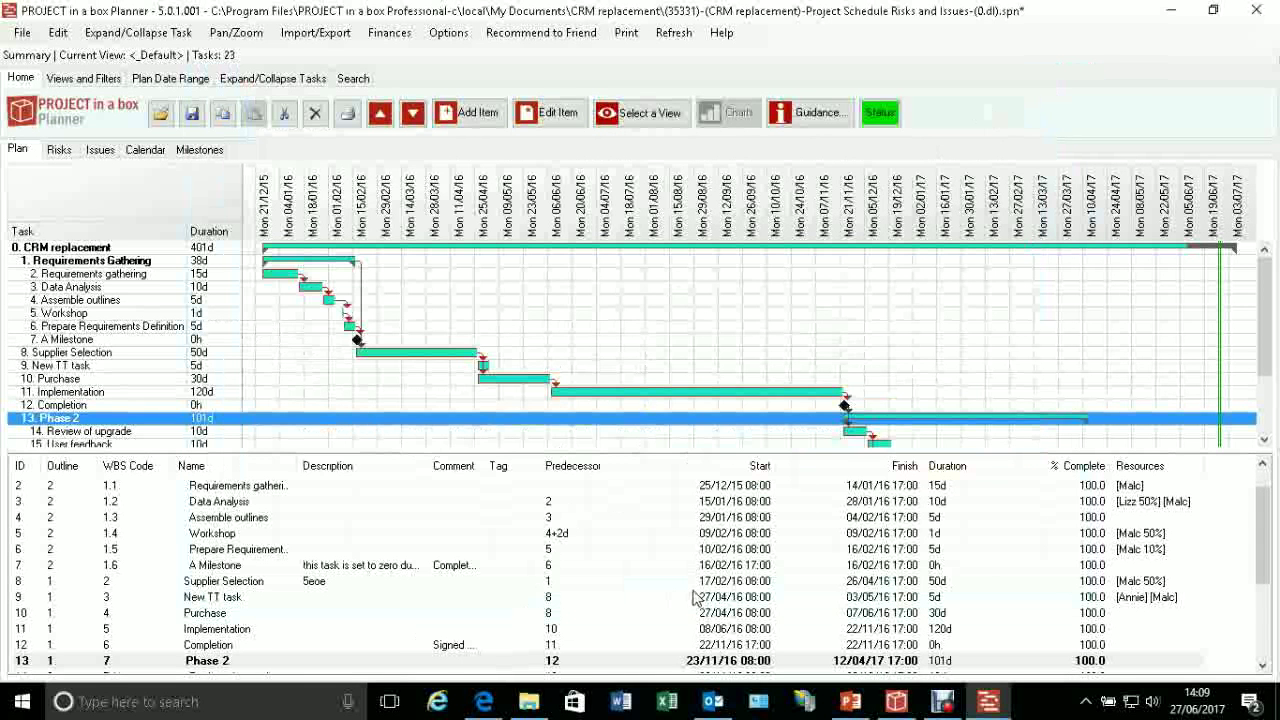
Step: Review the allocated hours, actual hours and costs of the Data Analysis task
scroll(697, 595, "down", 1)
scroll(697, 592, "up", 2)
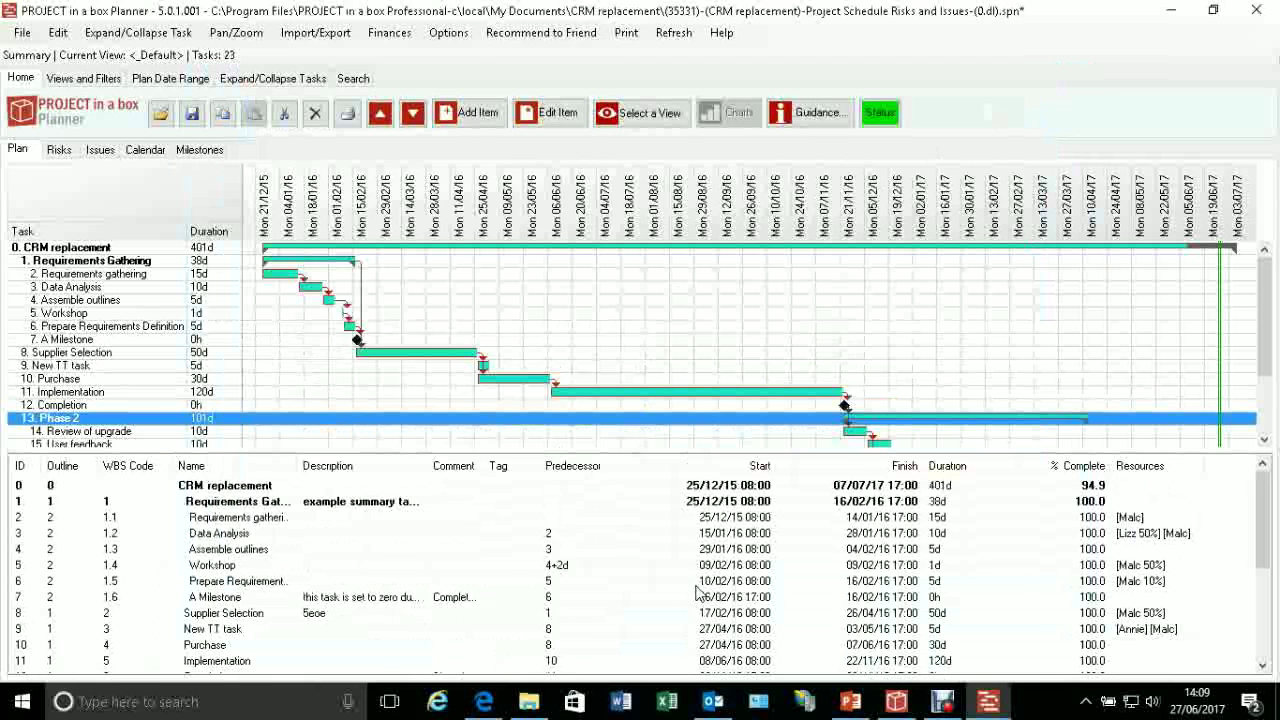
double_click(950, 538)
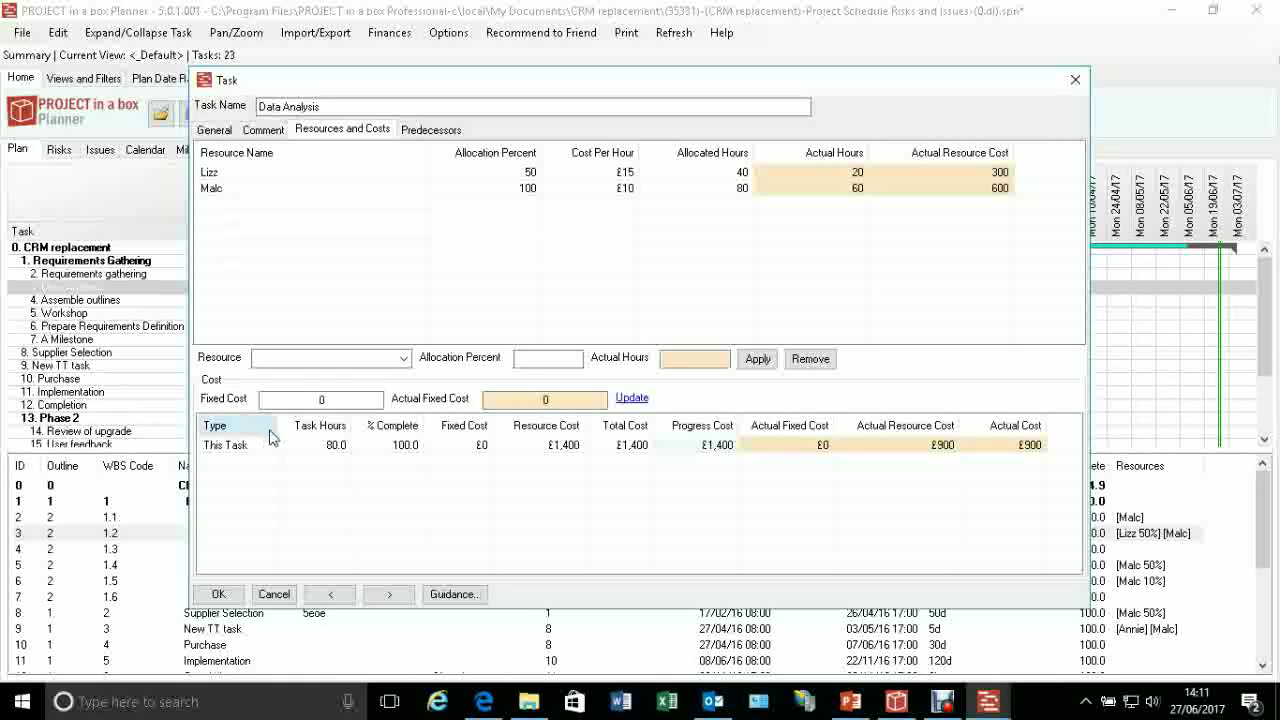
left_click(1075, 81)
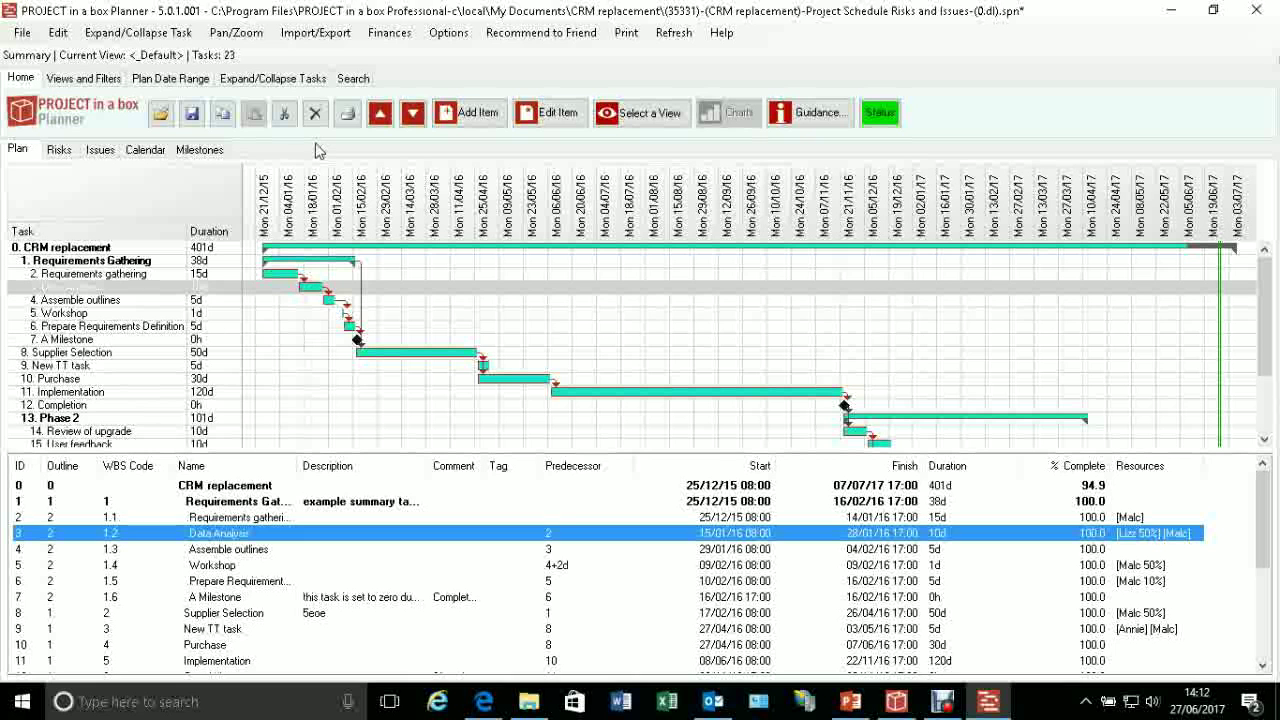
Step: Show February 2017 in the calendar view and review the resources, comment and general details of "Assess option to take upgrade"
left_click(146, 150)
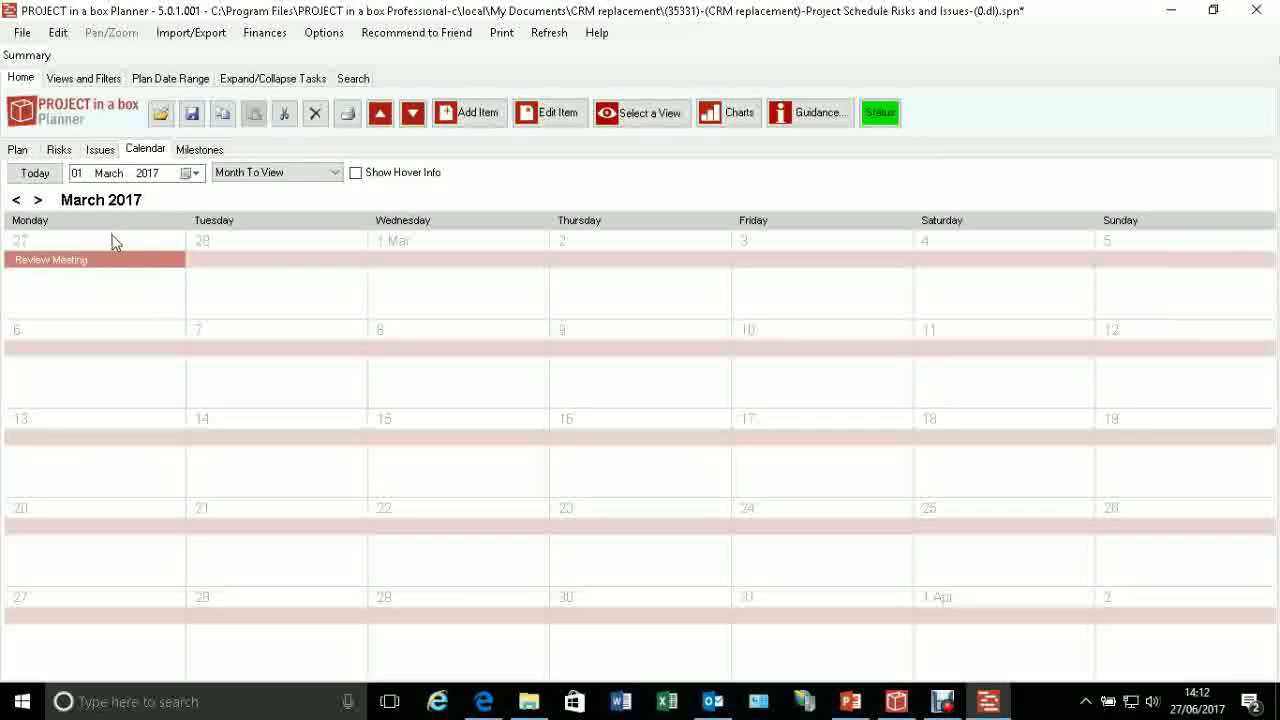
left_click(16, 201)
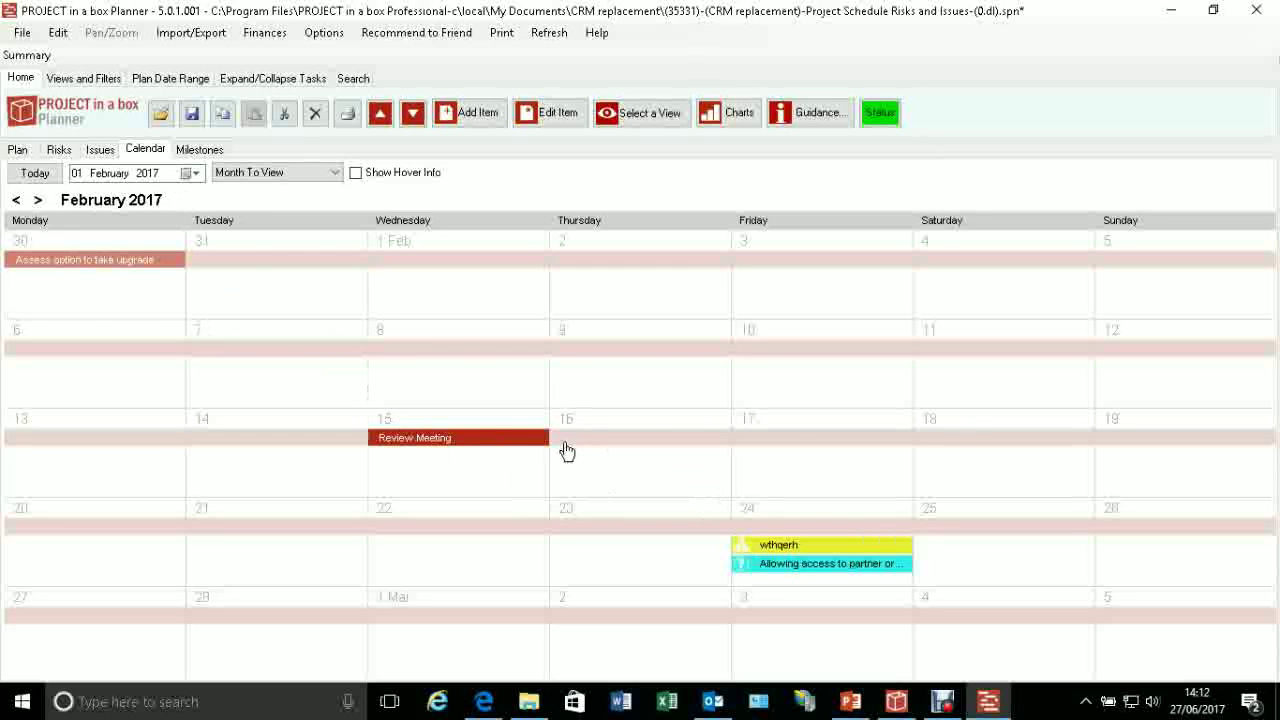
left_click(64, 263)
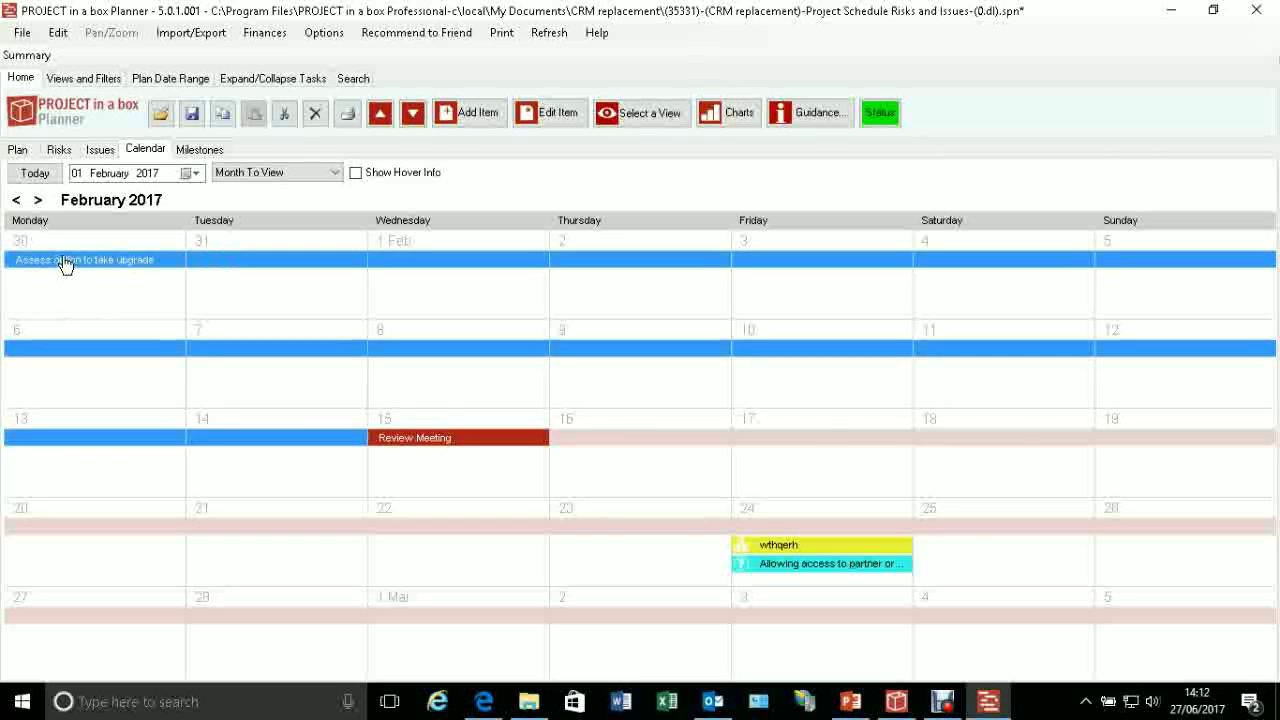
double_click(64, 263)
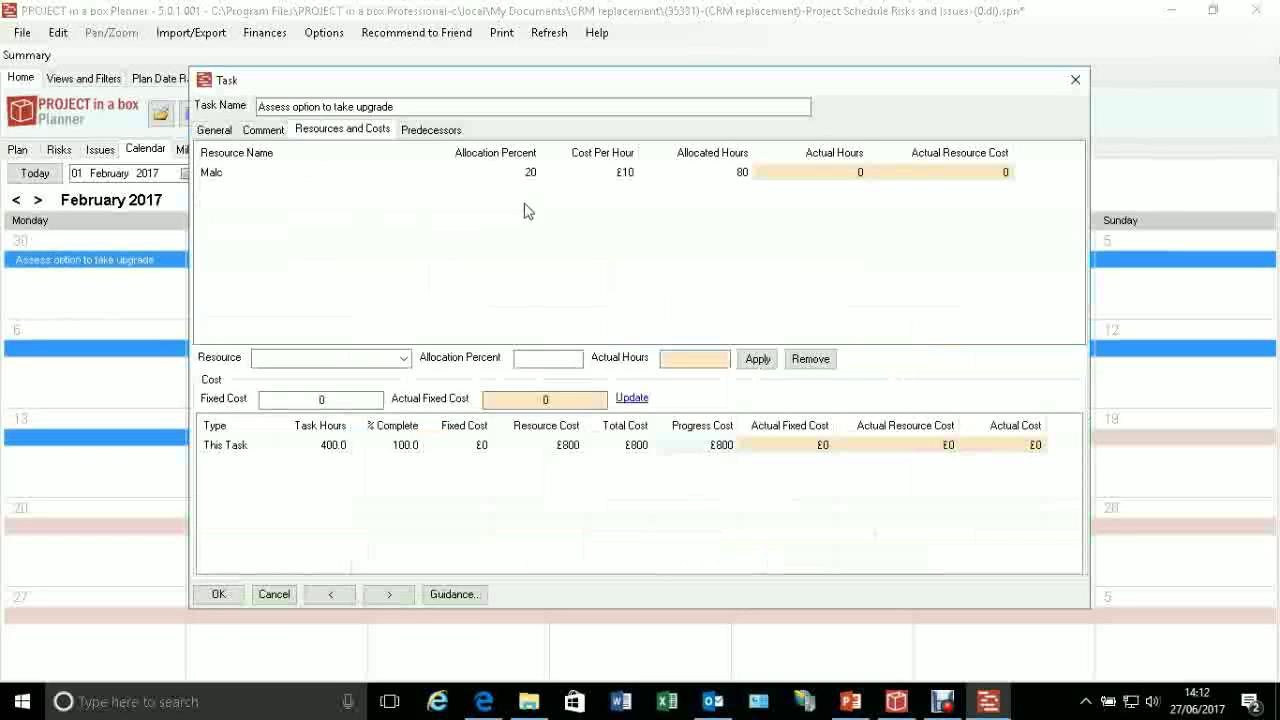
left_click(278, 132)
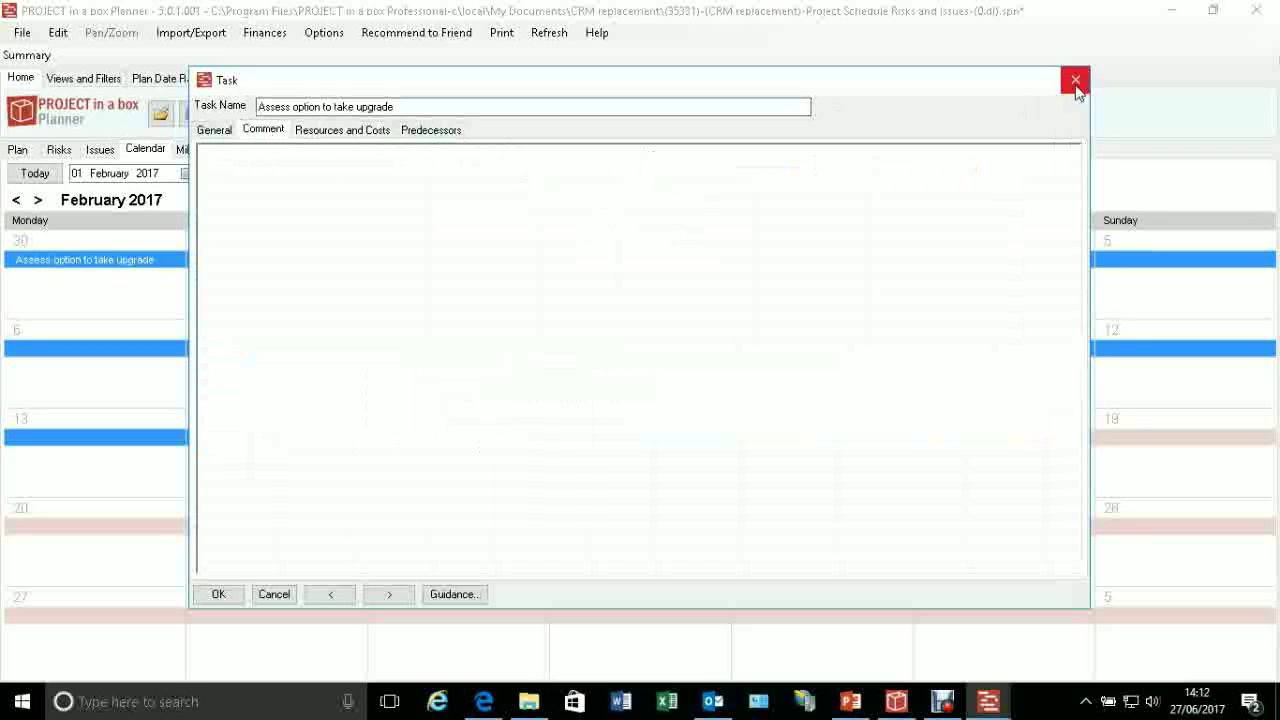
left_click(215, 134)
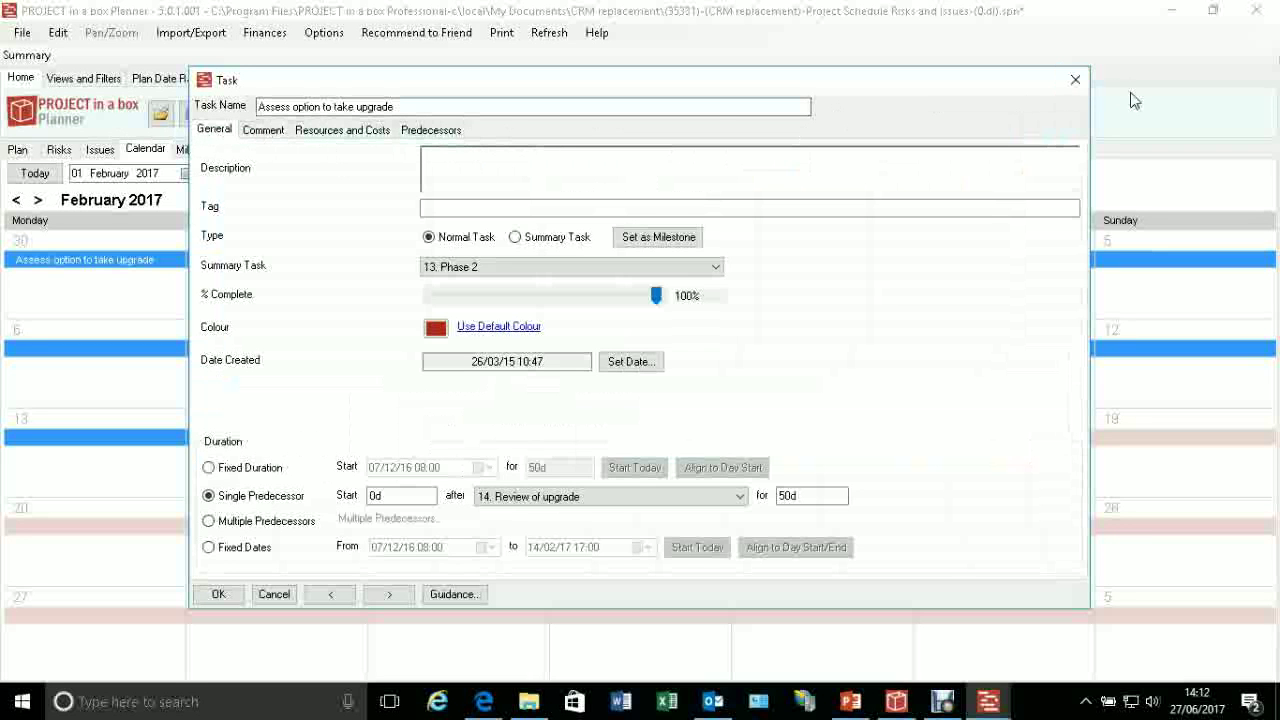
left_click(1075, 79)
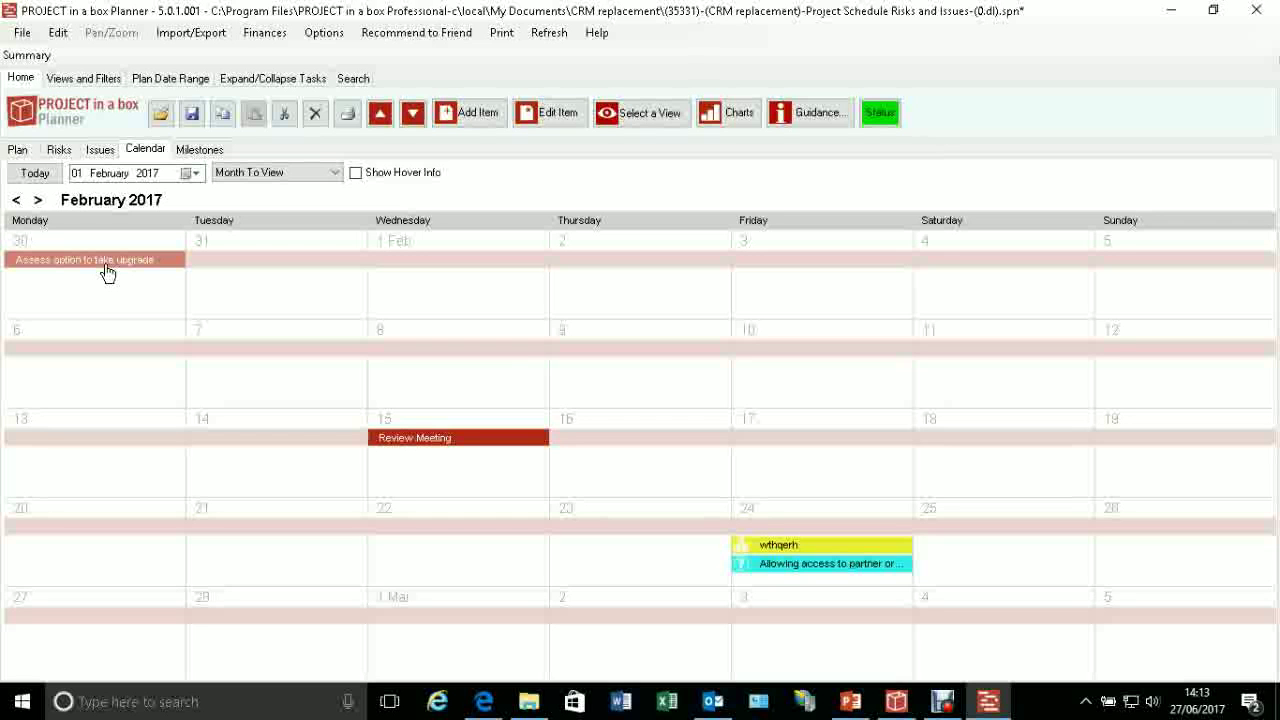
Step: Review the impact details of the "Allowing access to partner organisations" issue from its calendar entry on 24 February
left_click(435, 441)
double_click(785, 568)
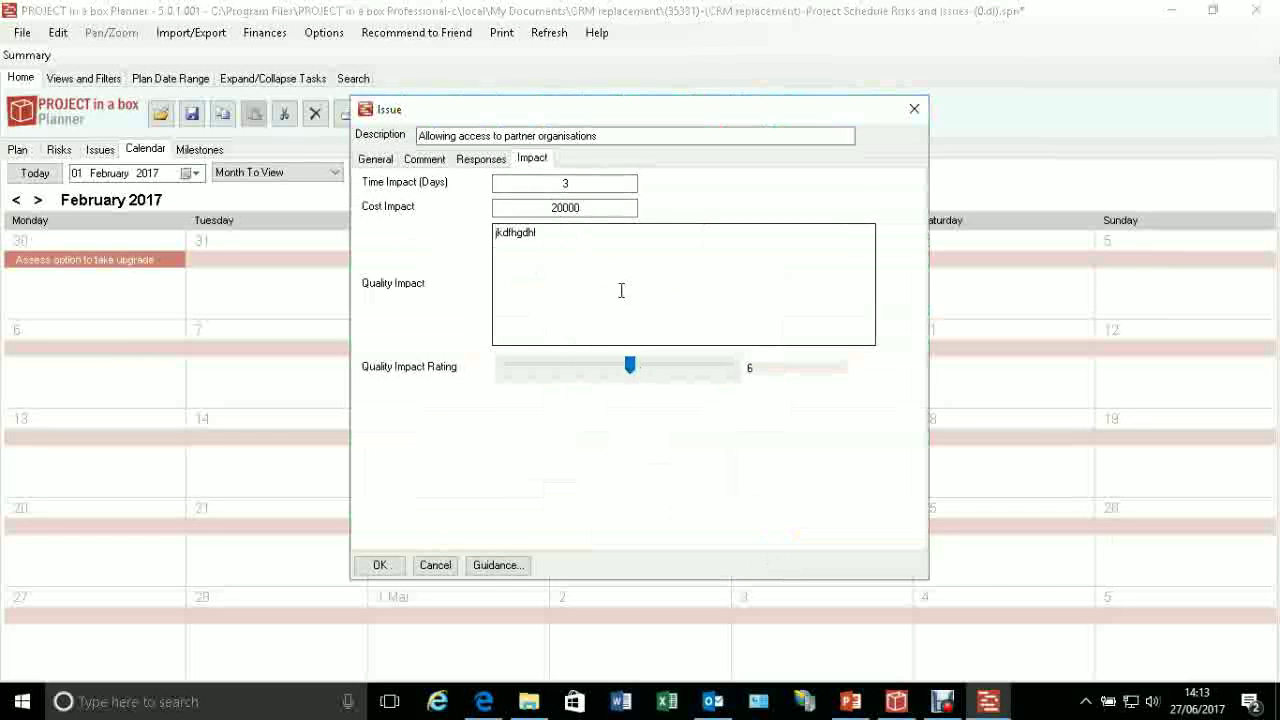
left_click(914, 111)
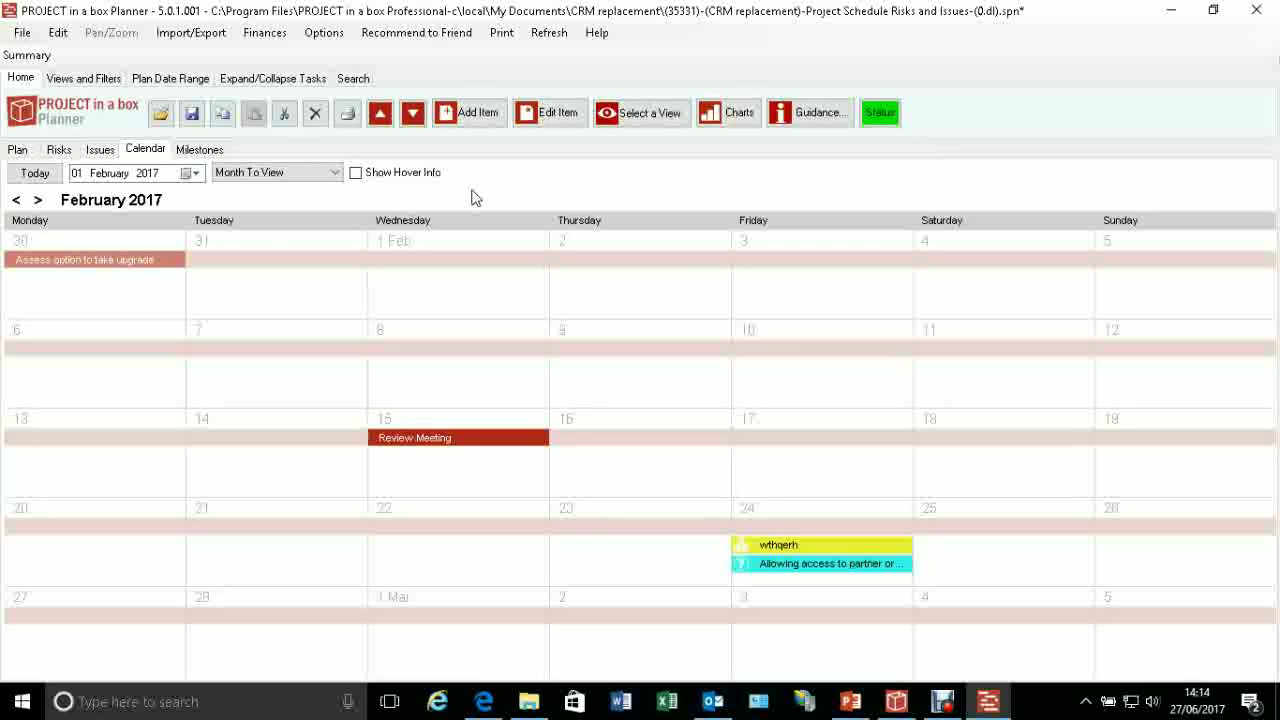
Step: Display the key milestones timeline and view the general details of the Completion milestone
left_click(200, 150)
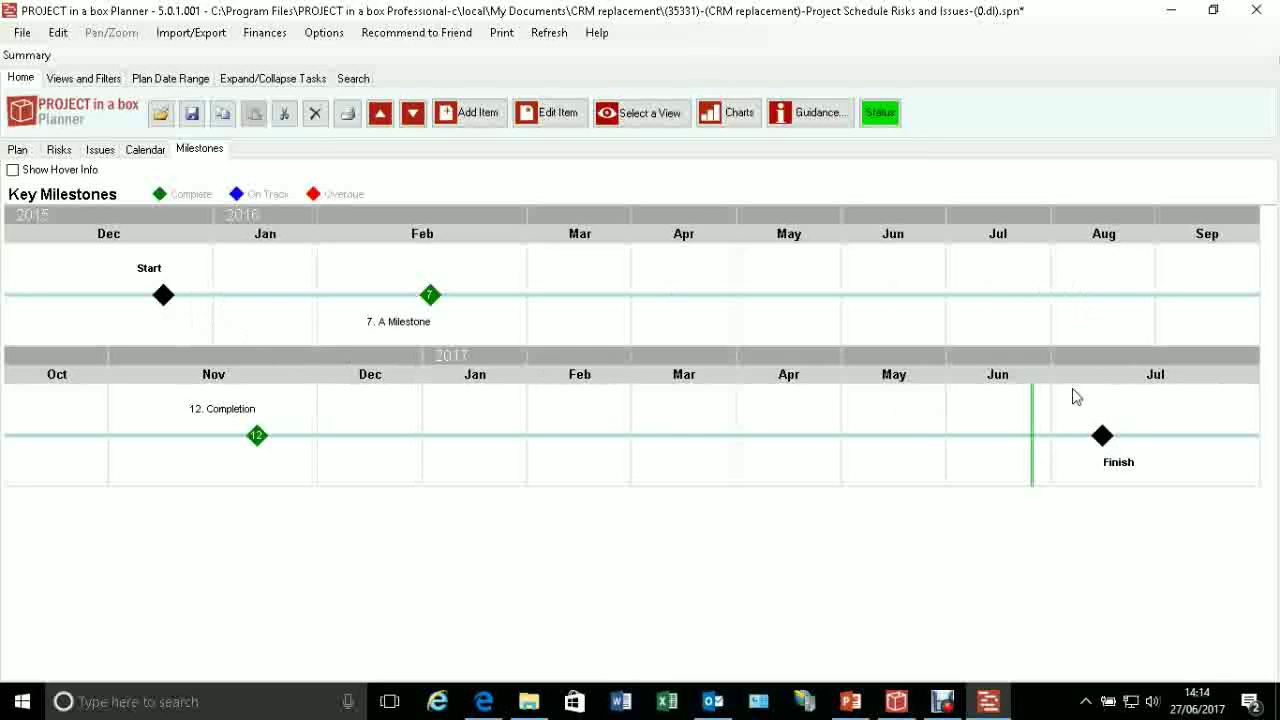
double_click(250, 438)
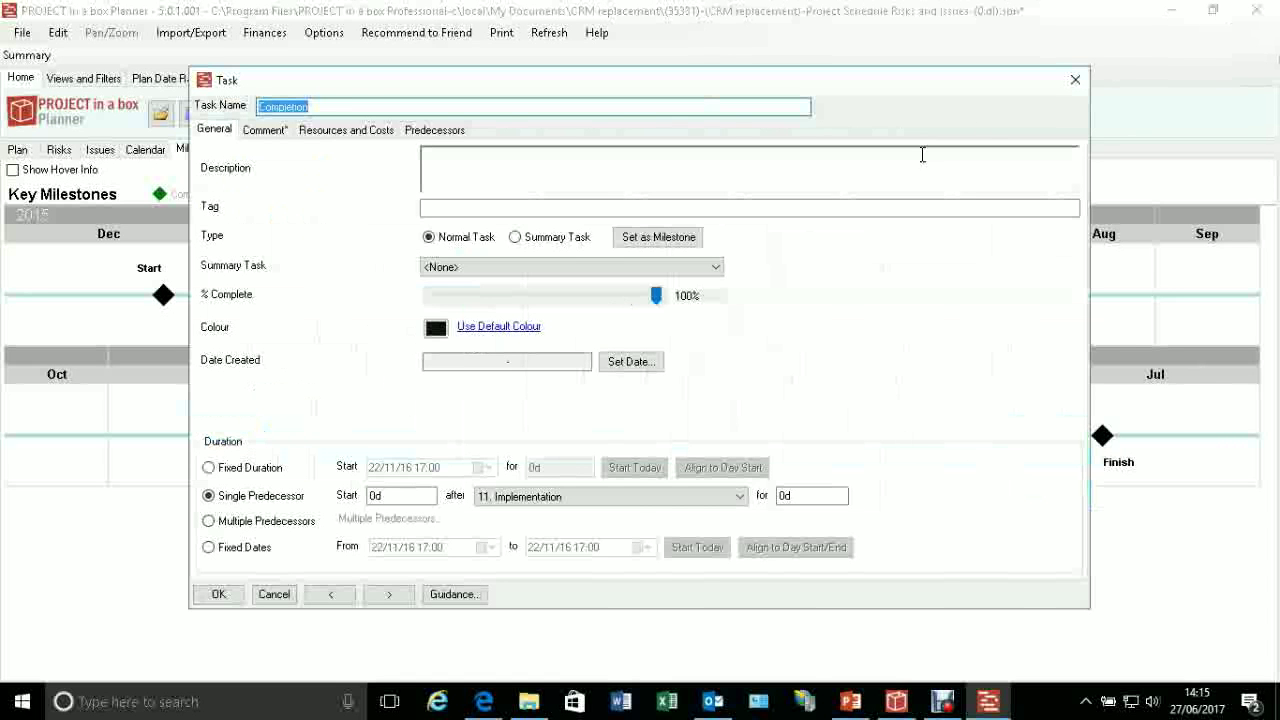
left_click(1074, 80)
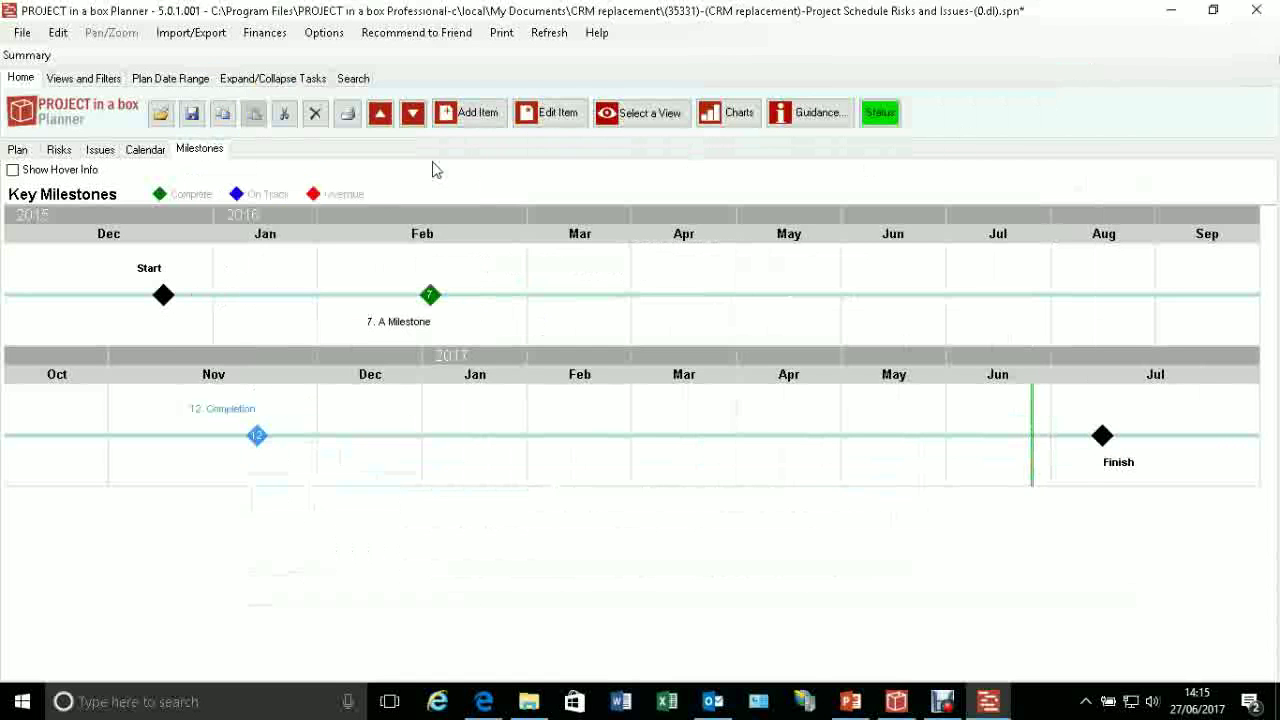